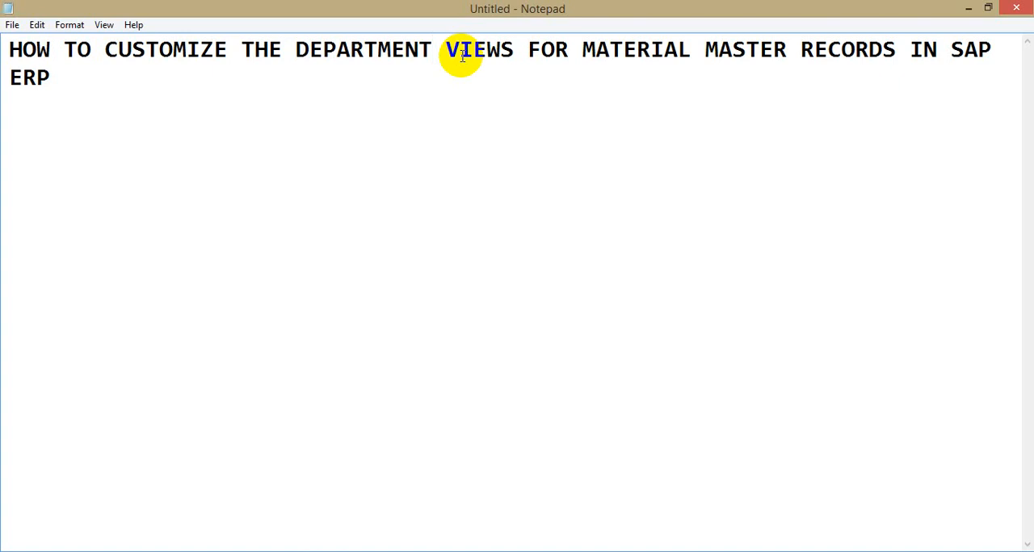
Step: Add a separator line of equals signs below the title, followed by a blank line
{"action": "left_click", "coordinate": [54, 79]}
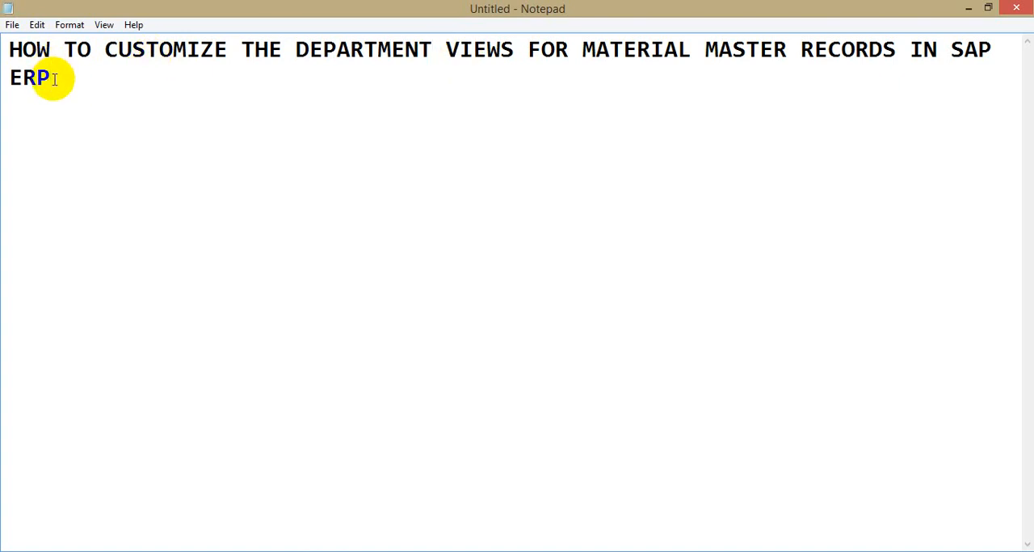
{"action": "key", "text": "Return"}
{"action": "type", "text": "=================================="}
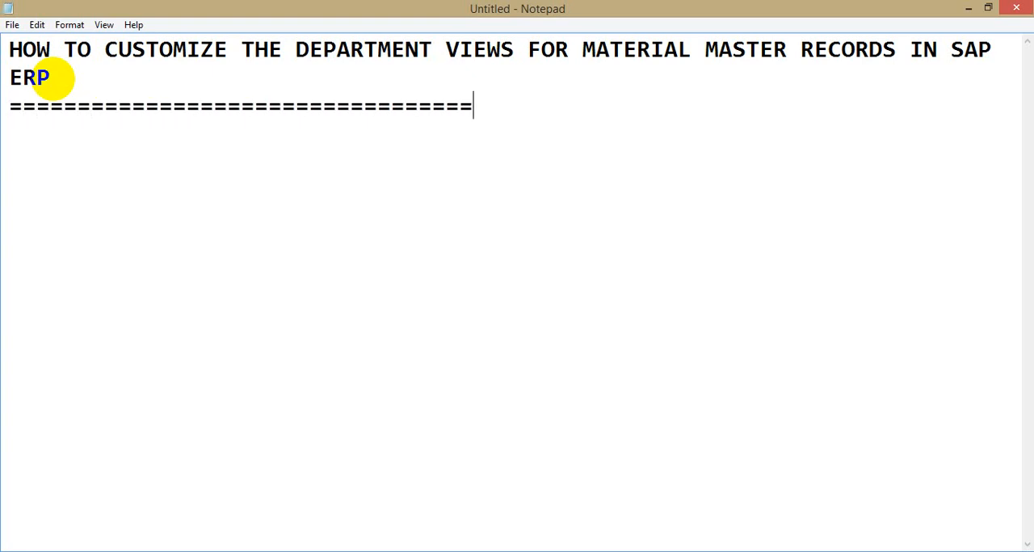
{"action": "type", "text": "======================================================"}
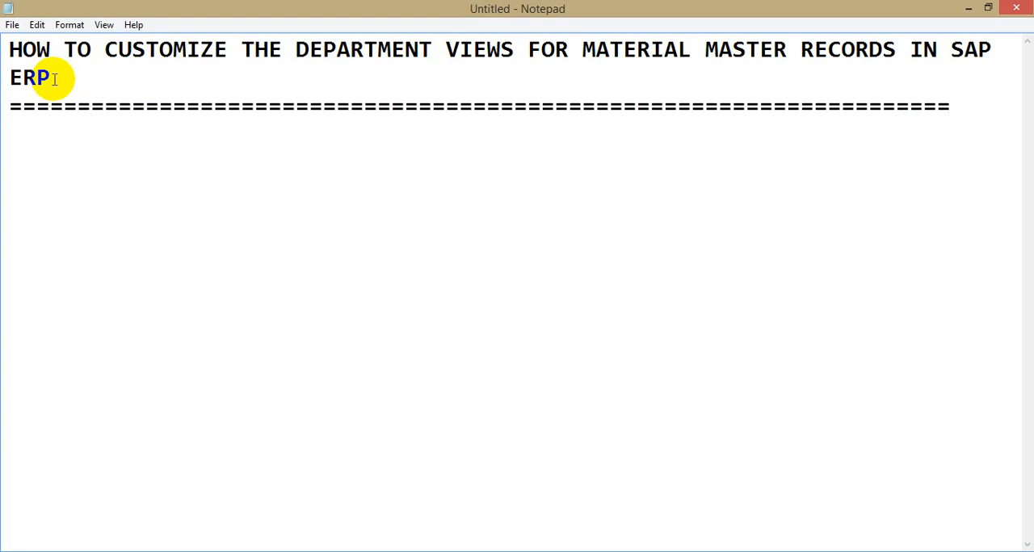
{"action": "key", "text": "Return"}
{"action": "key", "text": "Return"}
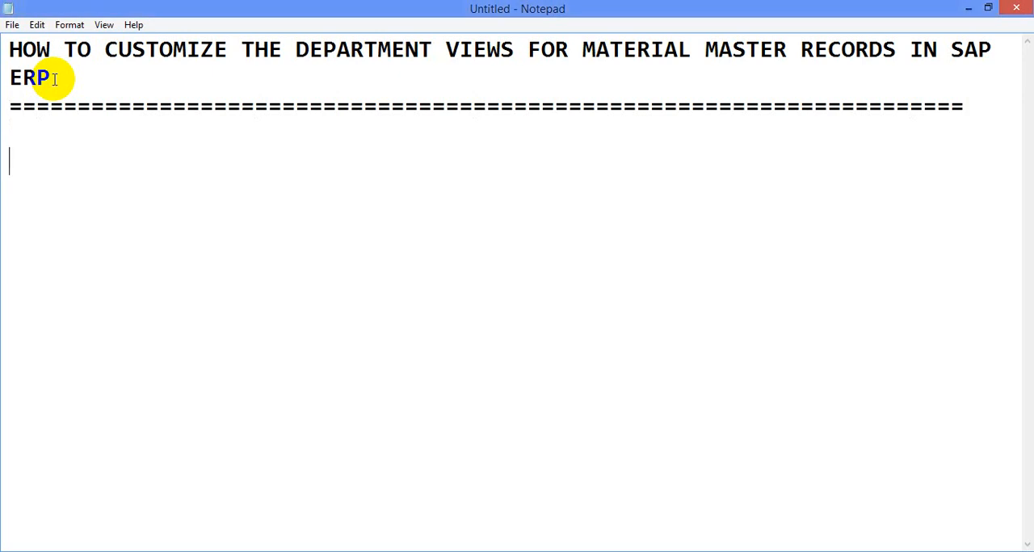
Step: Write the first note point as "= Material Master Record"
{"action": "type", "text": "= Mater"}
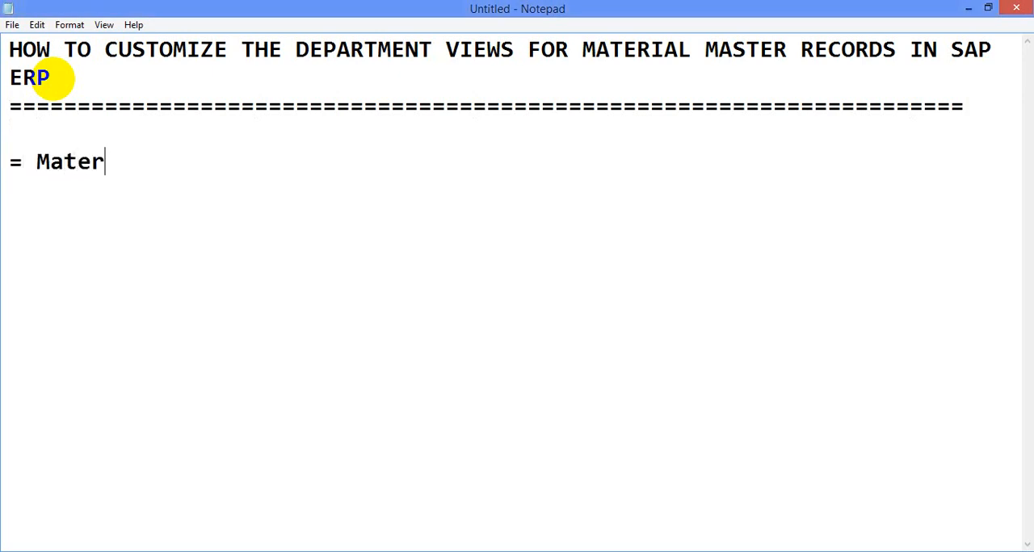
{"action": "type", "text": "ial M"}
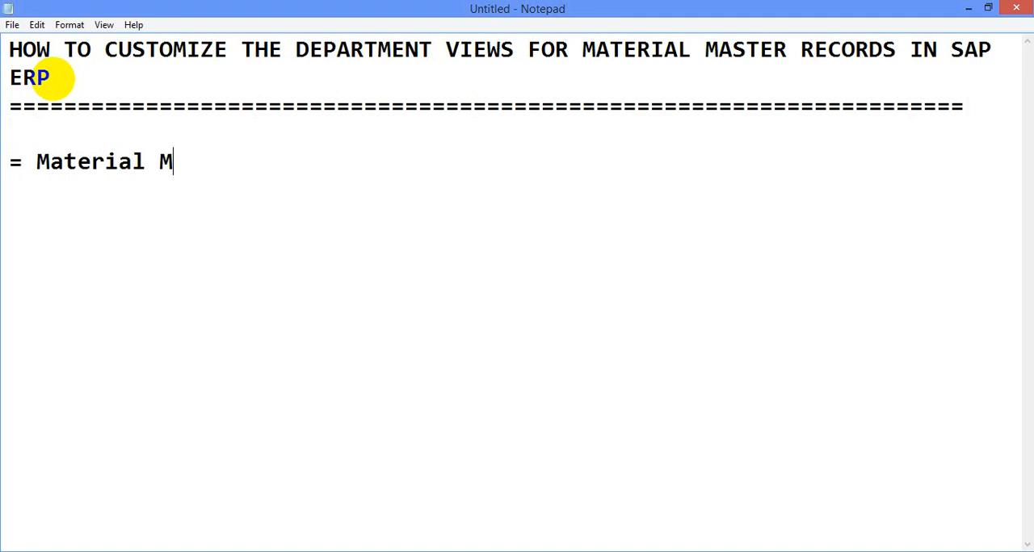
{"action": "type", "text": "aster"}
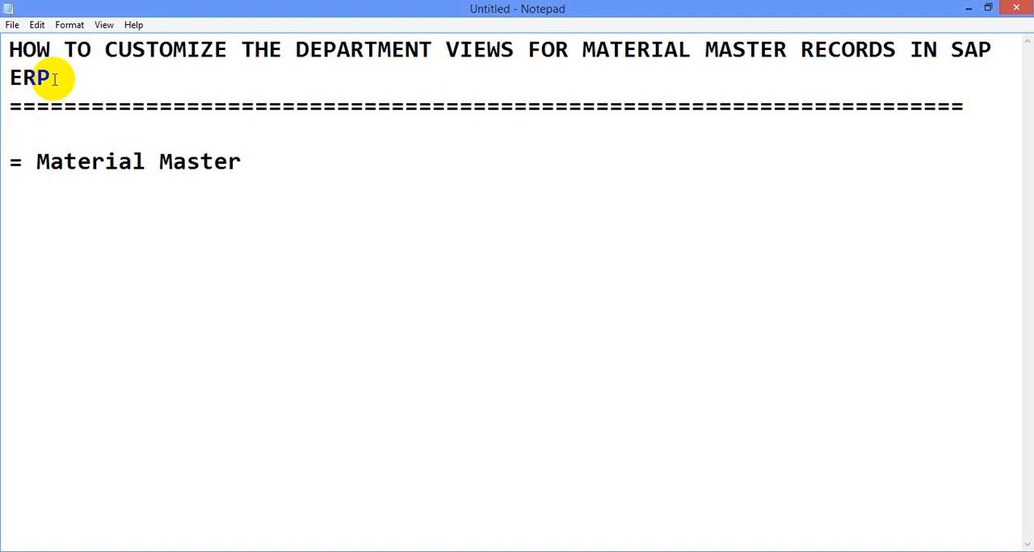
{"action": "type", "text": " Record"}
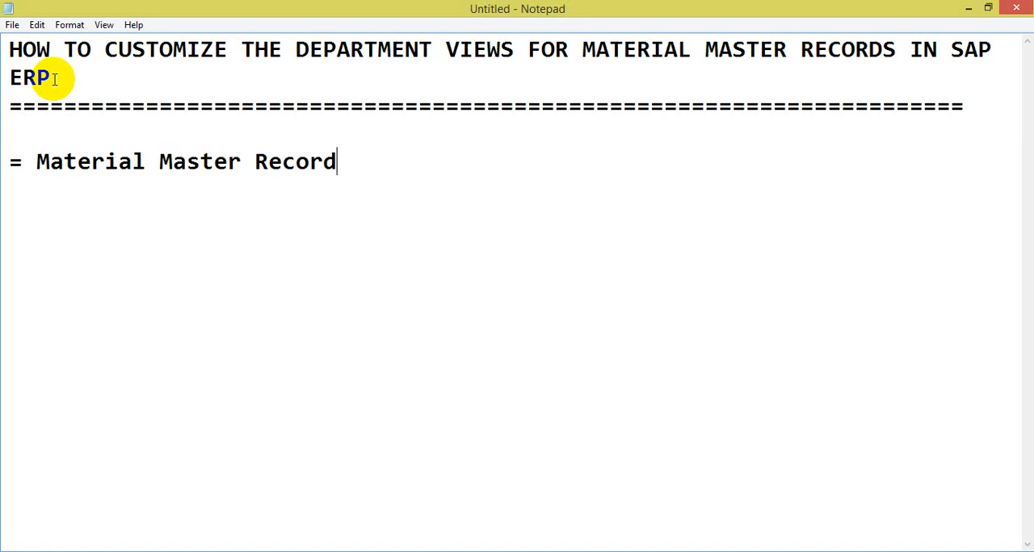
Step: Add a second note point on a new line reading "= Material Type"
{"action": "key", "text": "Return"}
{"action": "type", "text": "="}
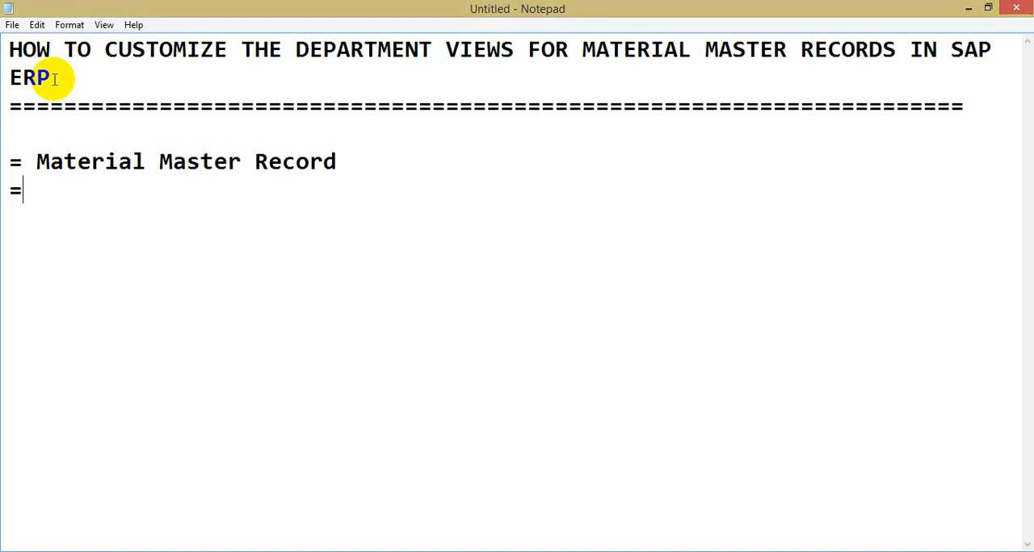
{"action": "type", "text": " Mater"}
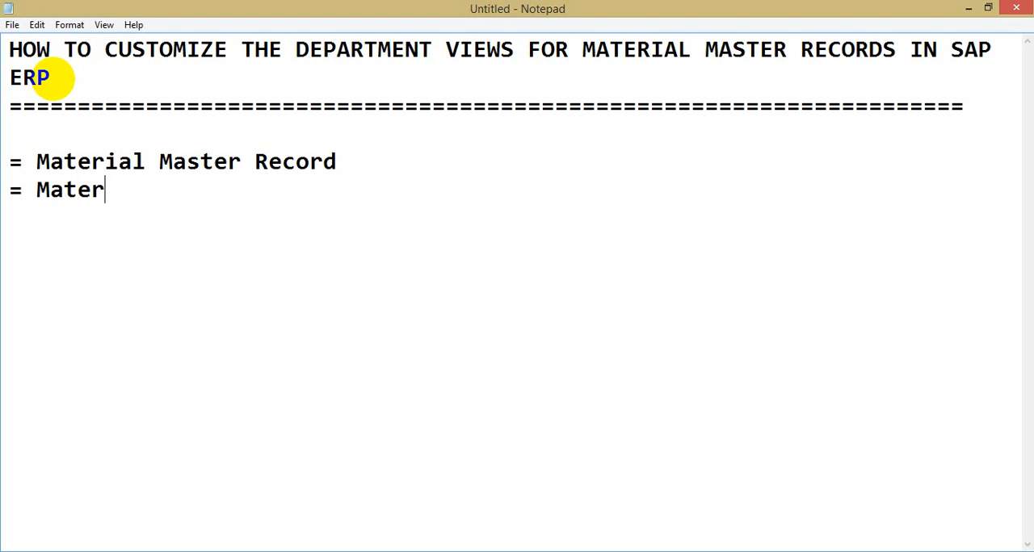
{"action": "type", "text": "ial Type"}
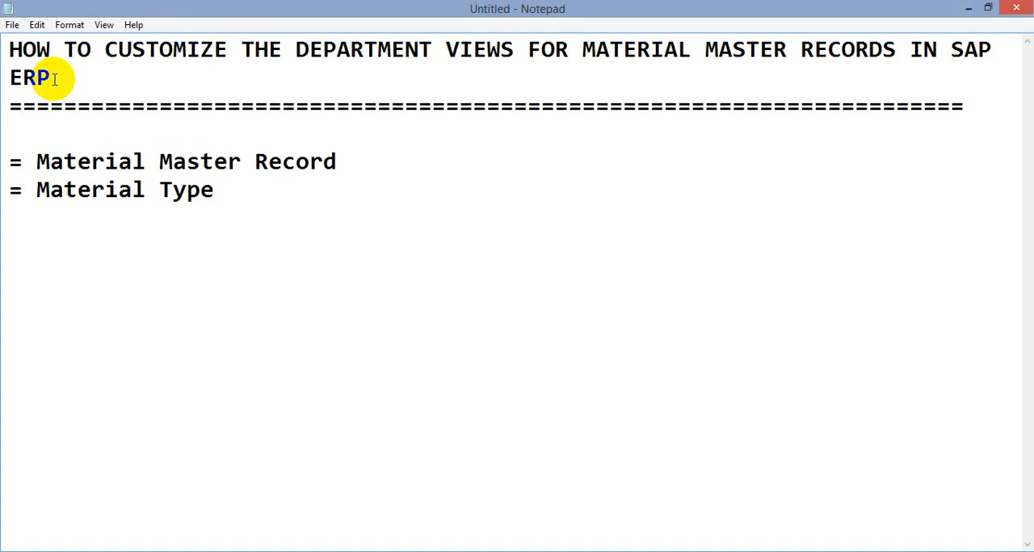
Step: Complete the Material Type point with ": Classification of materials base on their usage or relevance to the business process."
{"action": "type", "text": ": Classifi"}
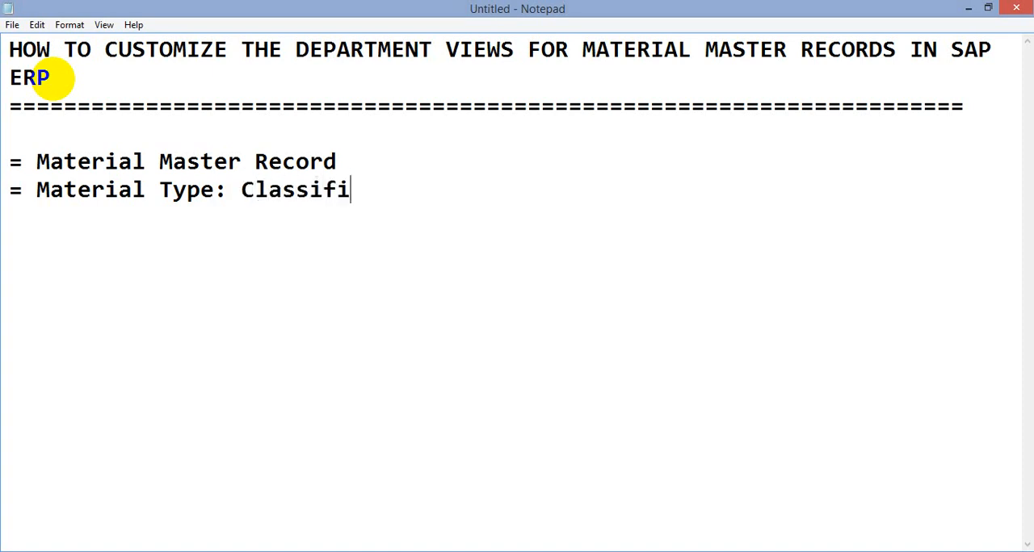
{"action": "type", "text": "cation "}
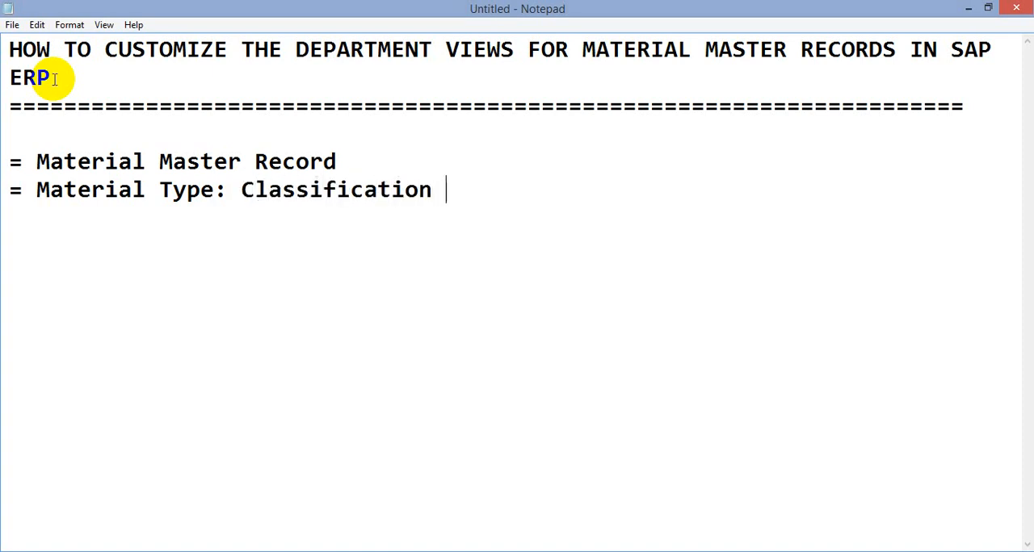
{"action": "type", "text": "of materials "}
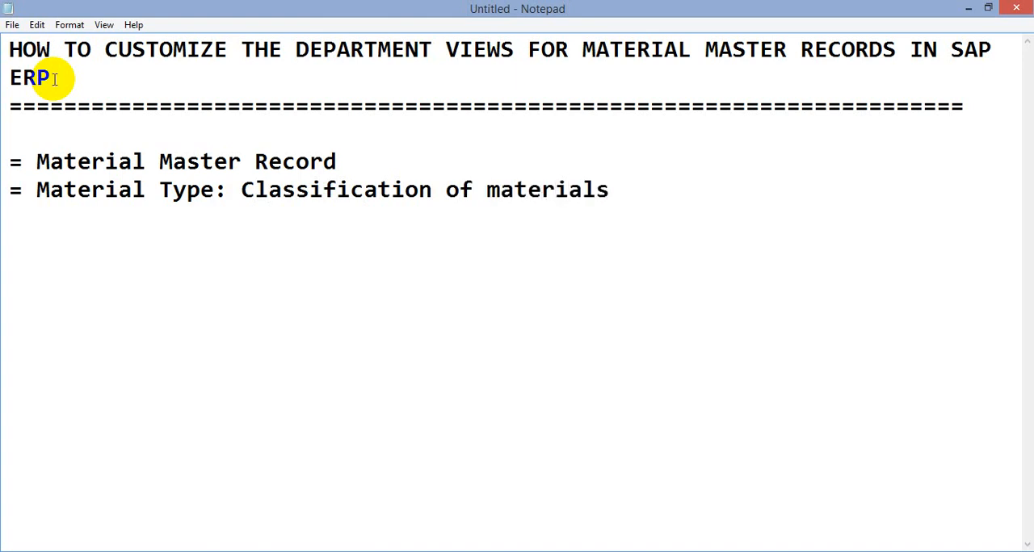
{"action": "type", "text": "base on"}
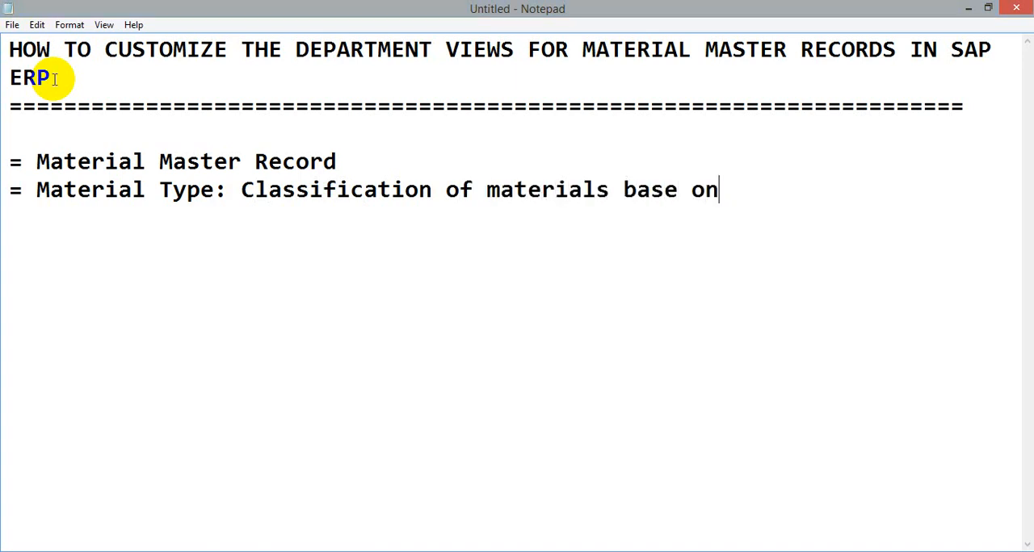
{"action": "type", "text": " their us"}
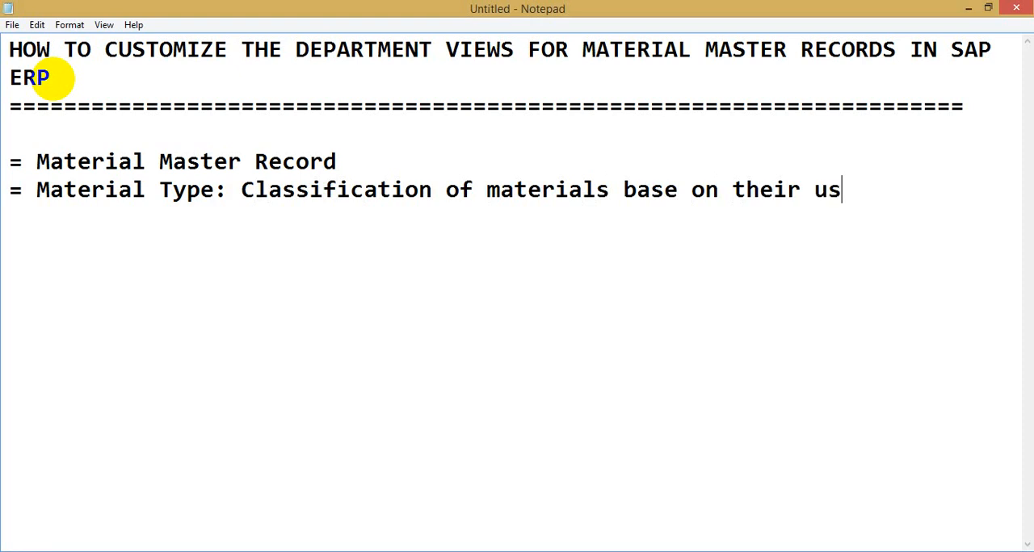
{"action": "type", "text": "age or "}
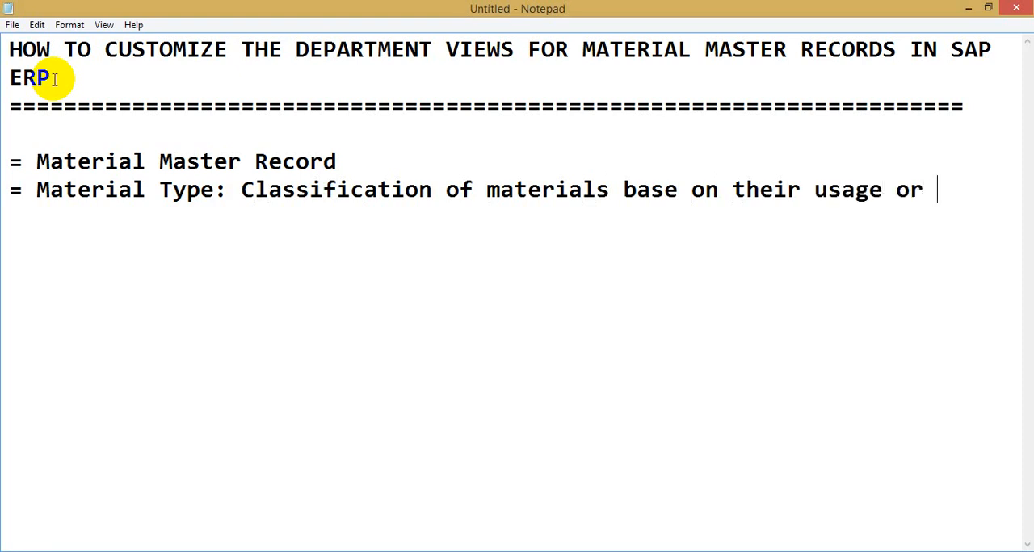
{"action": "type", "text": "relevan"}
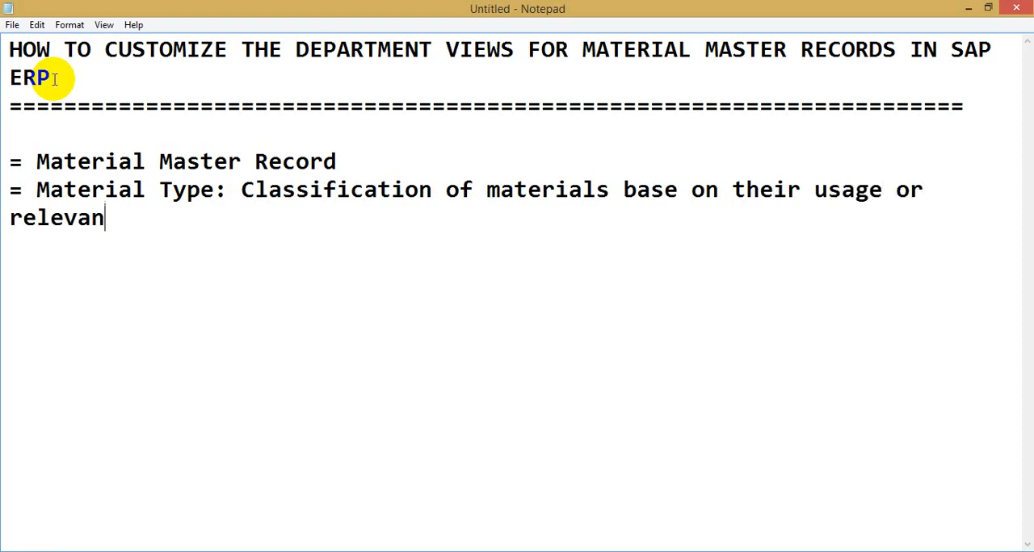
{"action": "type", "text": "ce to the bu"}
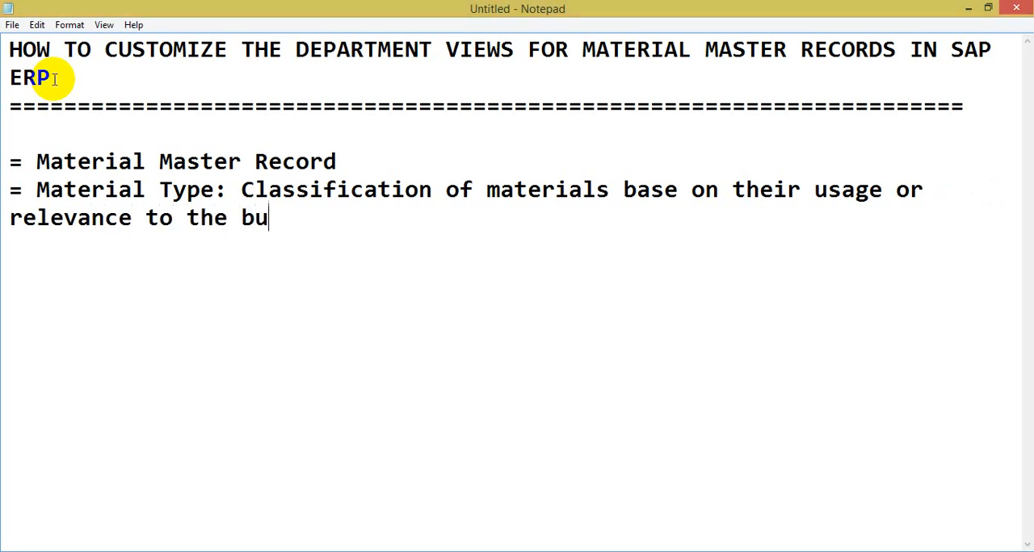
{"action": "type", "text": "siness process"}
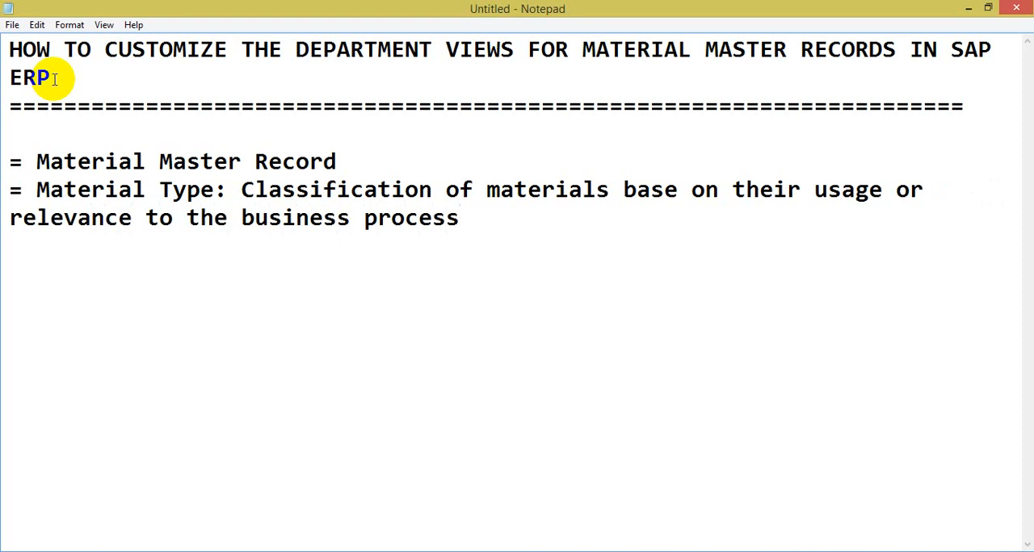
{"action": "type", "text": "."}
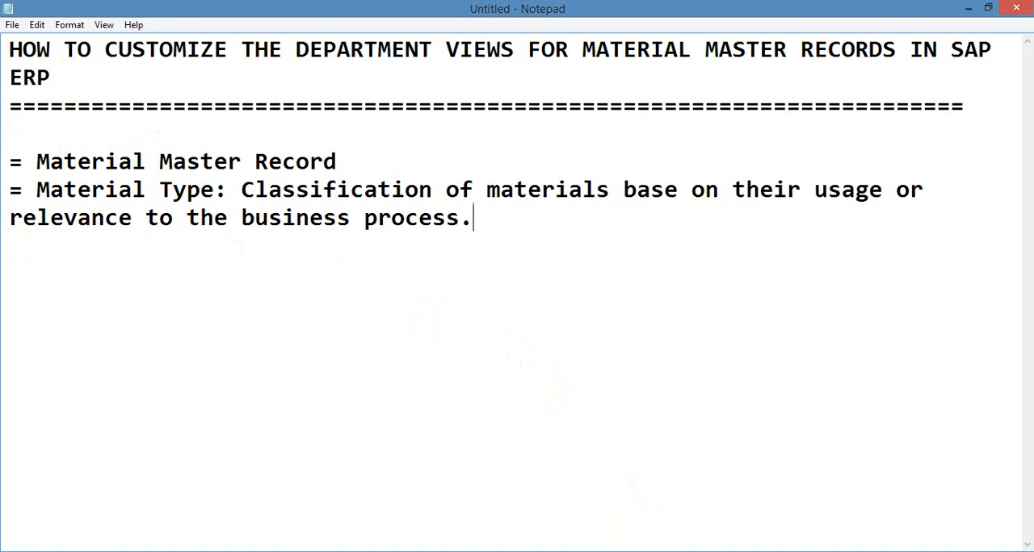
Step: Switch to SAP Easy Access and expand Logistics, Materials Management, Material Master and Material to select the Create (General) folder
{"action": "left_click", "coordinate": [450, 551]}
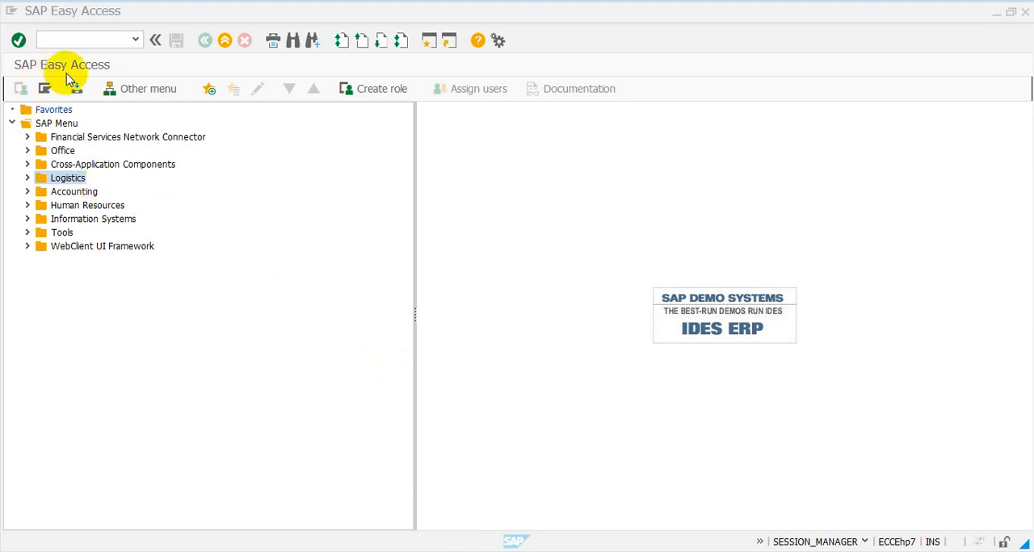
{"action": "left_click", "coordinate": [28, 179]}
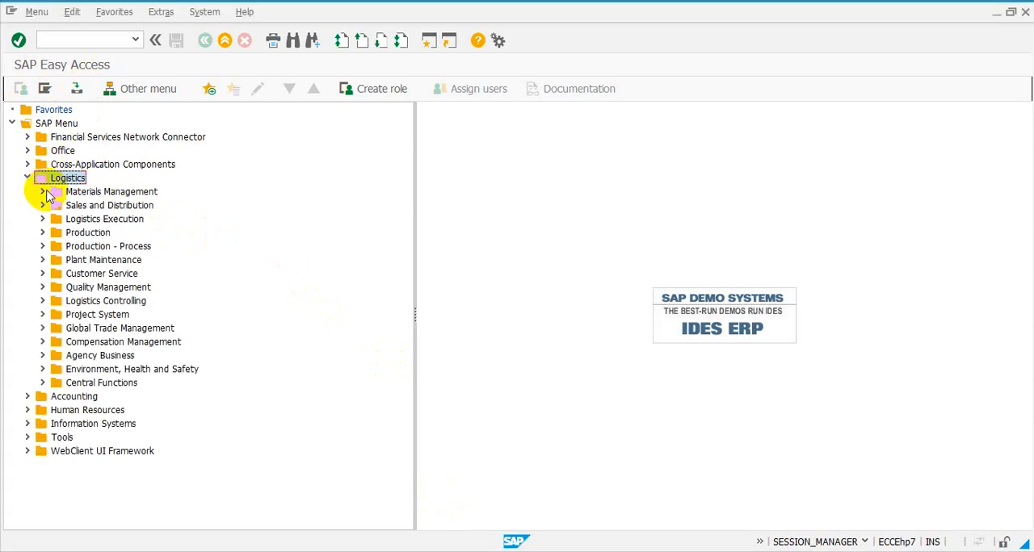
{"action": "left_click", "coordinate": [42, 191]}
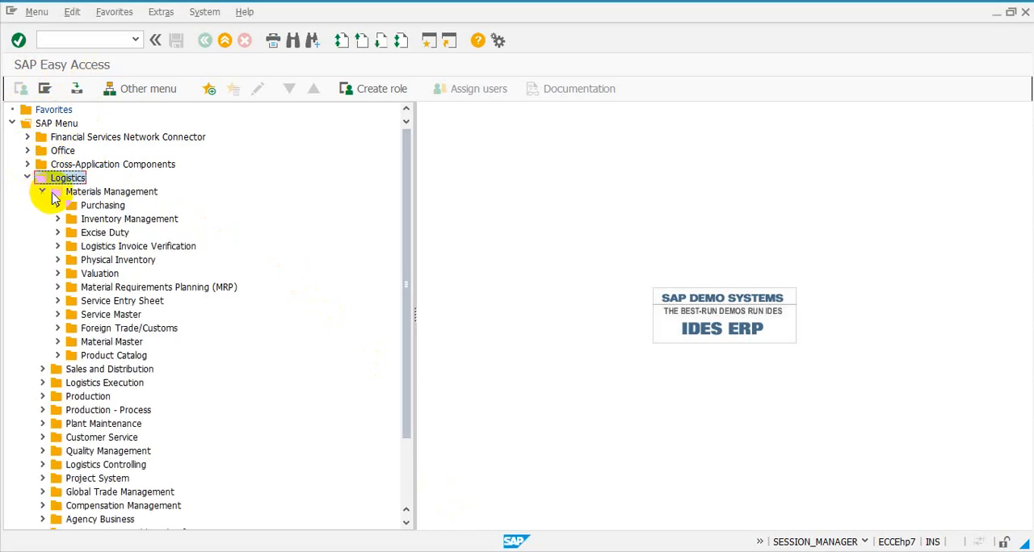
{"action": "left_click", "coordinate": [57, 342]}
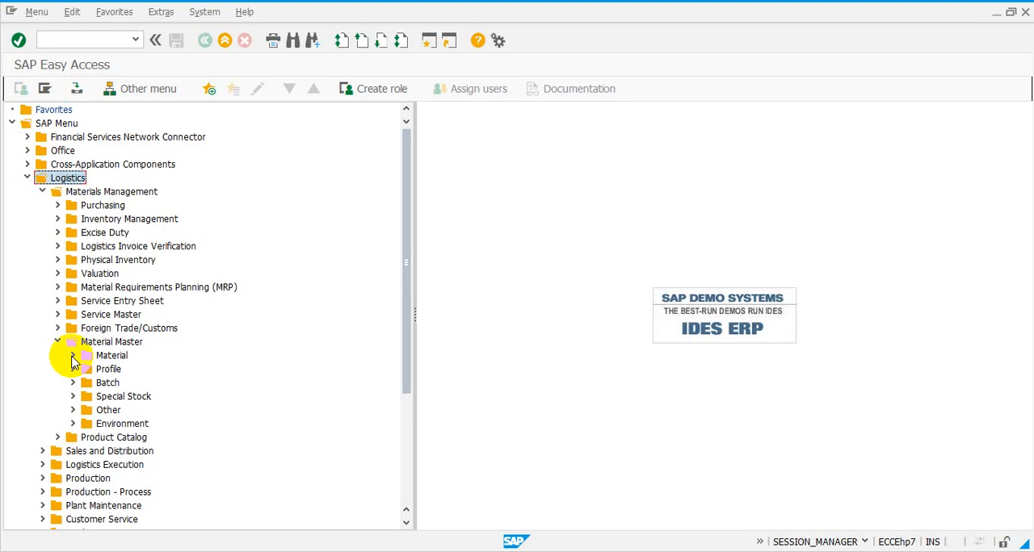
{"action": "left_click", "coordinate": [73, 357]}
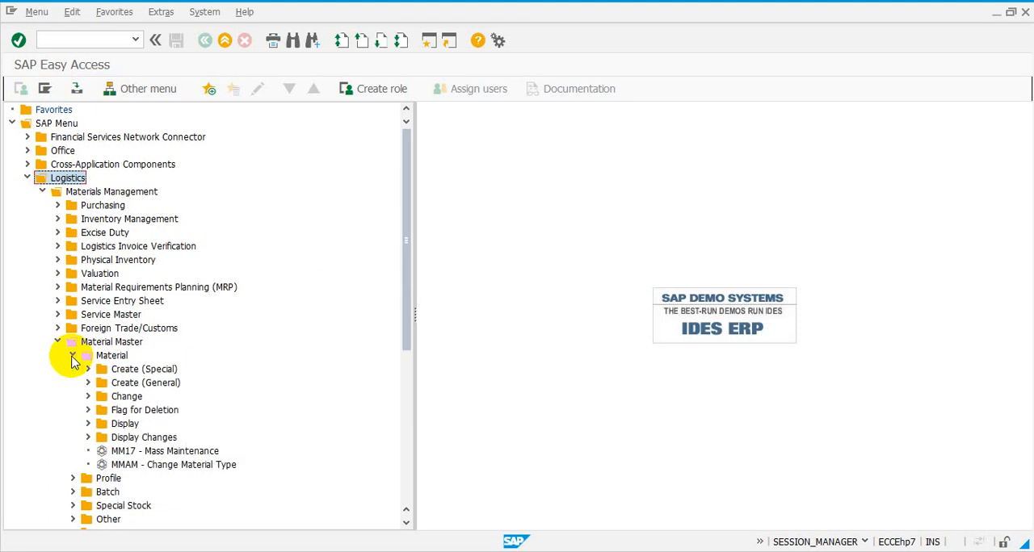
{"action": "left_click", "coordinate": [118, 385]}
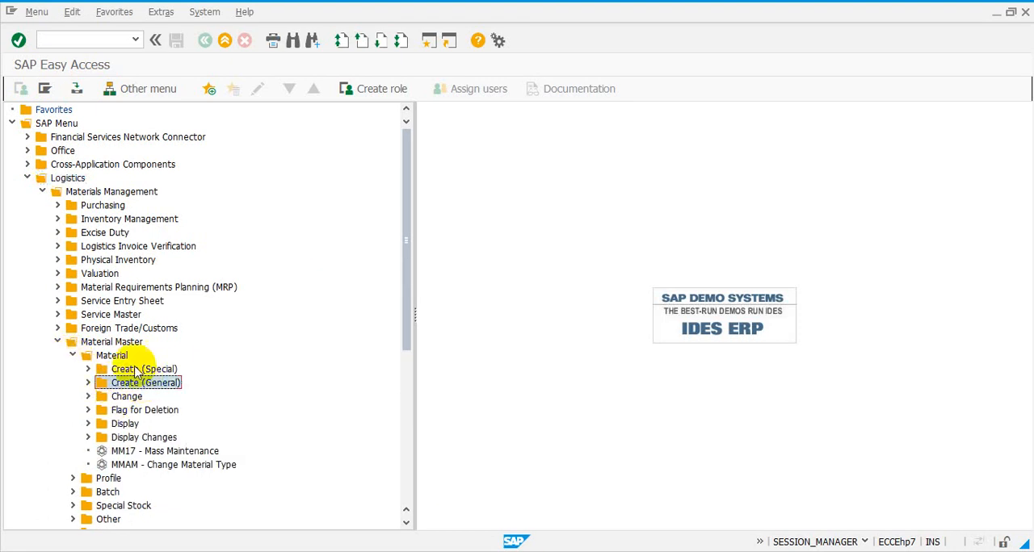
Step: Start the material creation transaction mm01
{"action": "left_click", "coordinate": [84, 42]}
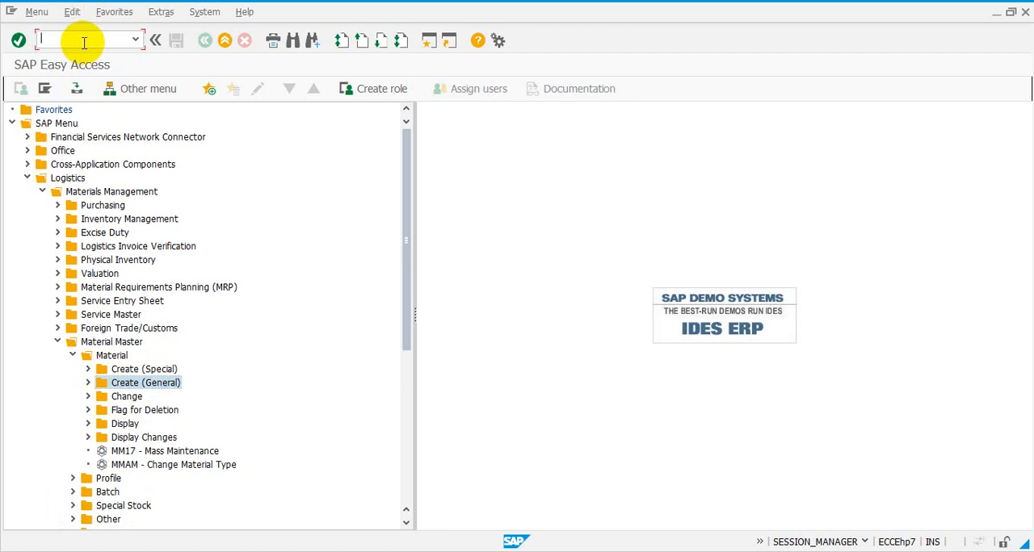
{"action": "type", "text": "mm01"}
{"action": "key", "text": "Return"}
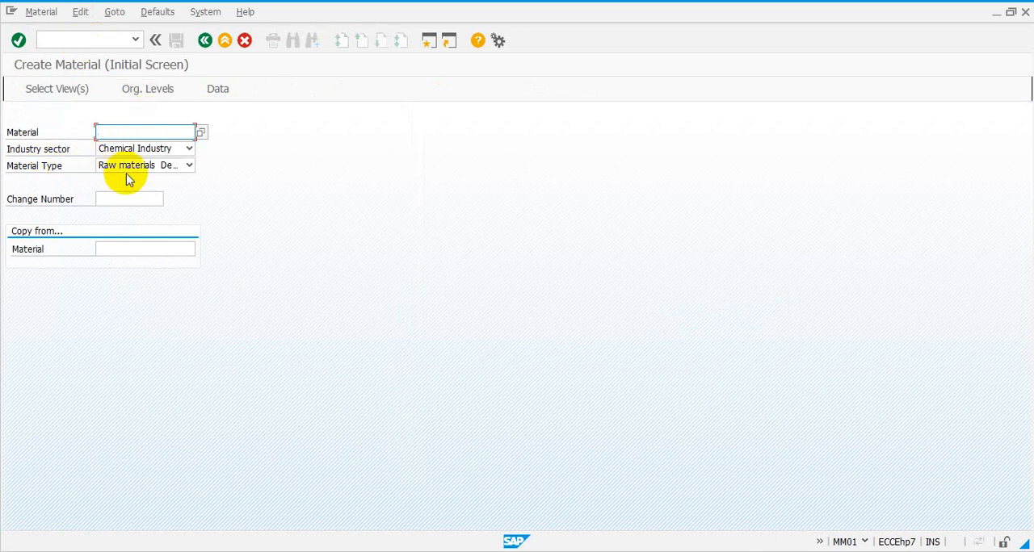
Step: Enter RAW-0009 as the material, keeping the Raw materials Demo material type, and request its view selection
{"action": "left_click", "coordinate": [188, 167]}
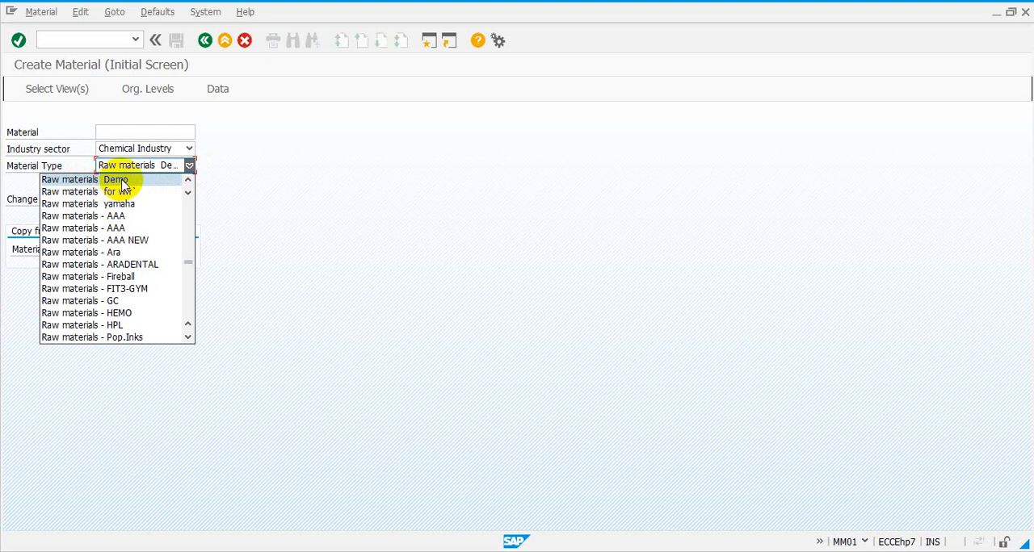
{"action": "left_click", "coordinate": [233, 183]}
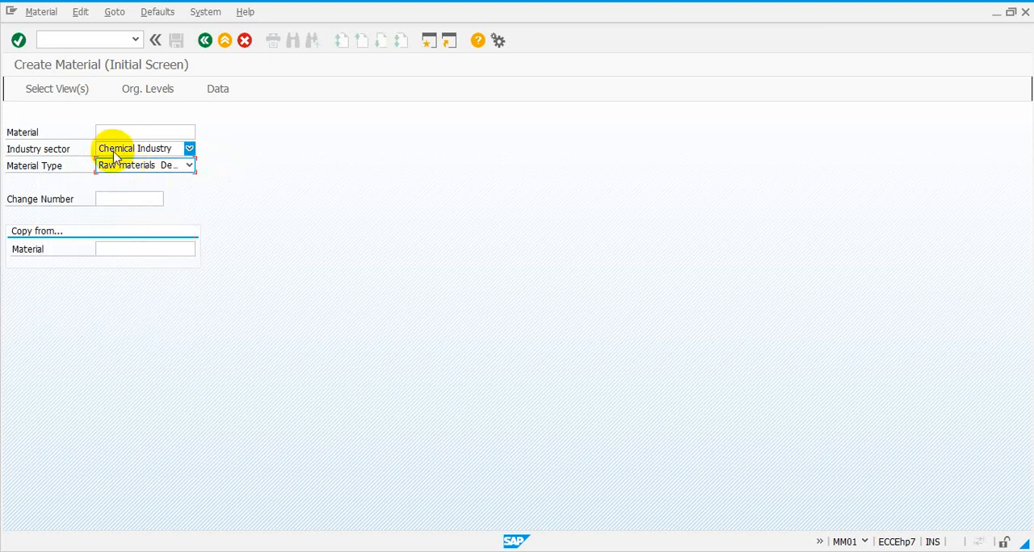
{"action": "left_click", "coordinate": [160, 130]}
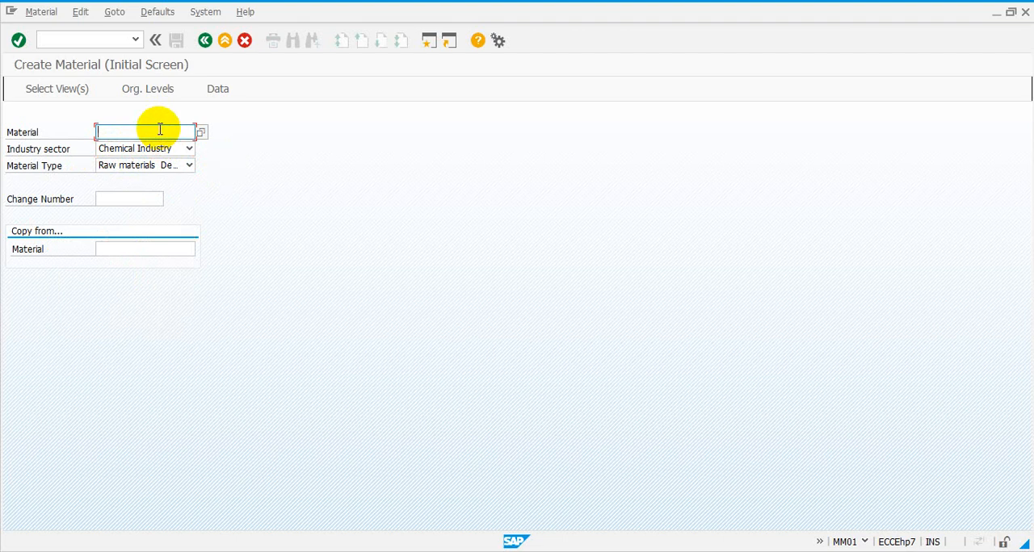
{"action": "type", "text": "RAW"}
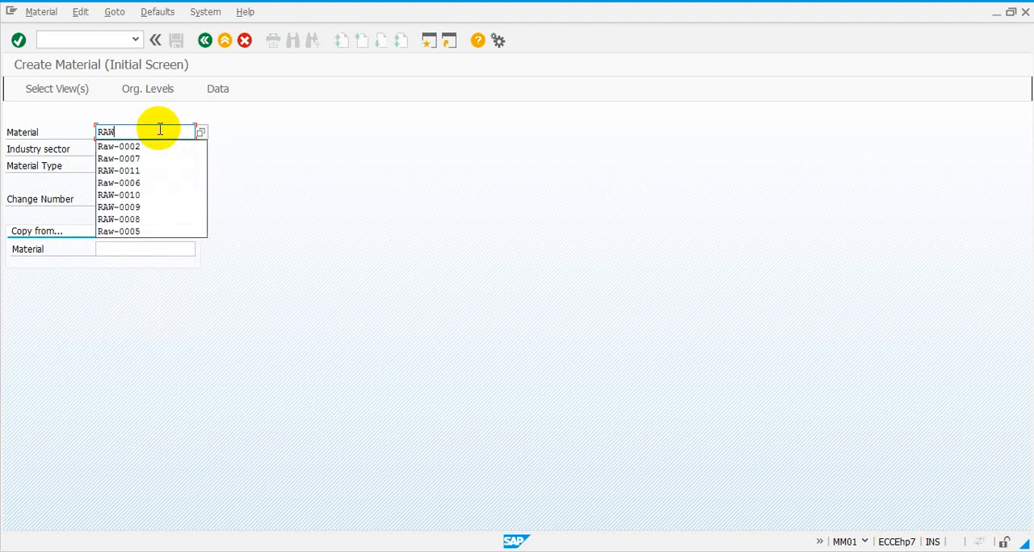
{"action": "type", "text": "-000"}
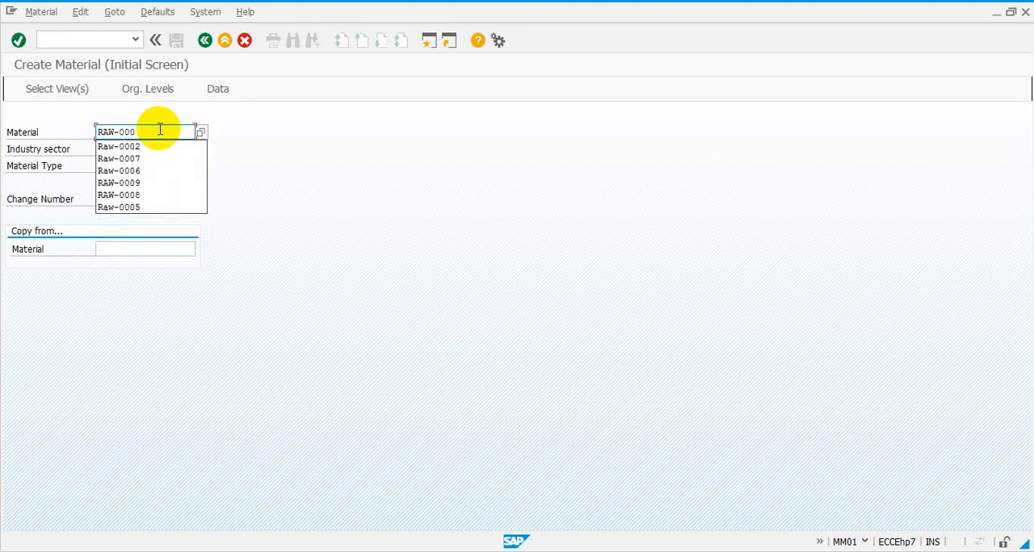
{"action": "type", "text": "9"}
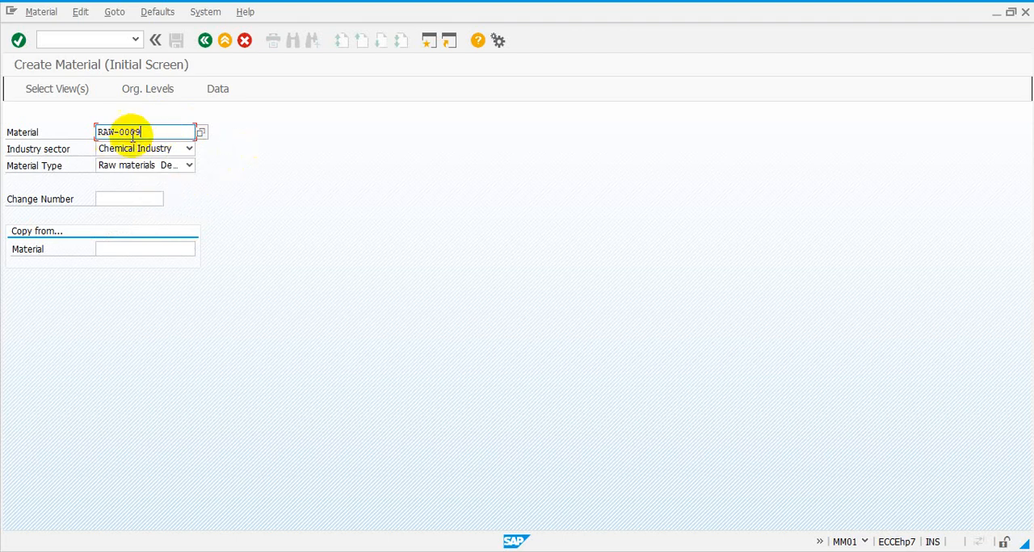
{"action": "left_click", "coordinate": [57, 94]}
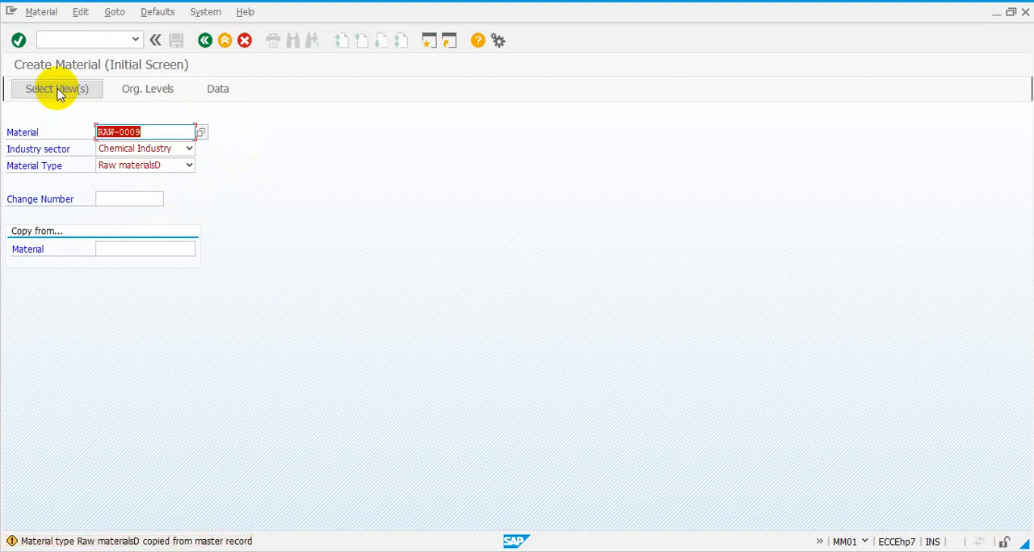
Step: Change the material number to RAW-0020 and open the view selection for it
{"action": "left_click", "coordinate": [162, 127]}
{"action": "key", "text": "BackSpace"}
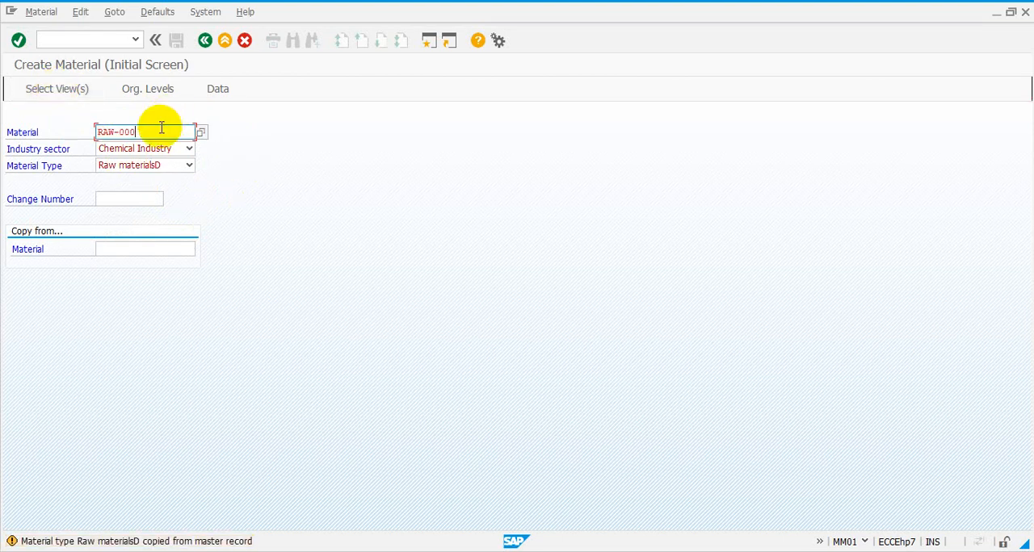
{"action": "key", "text": "BackSpace"}
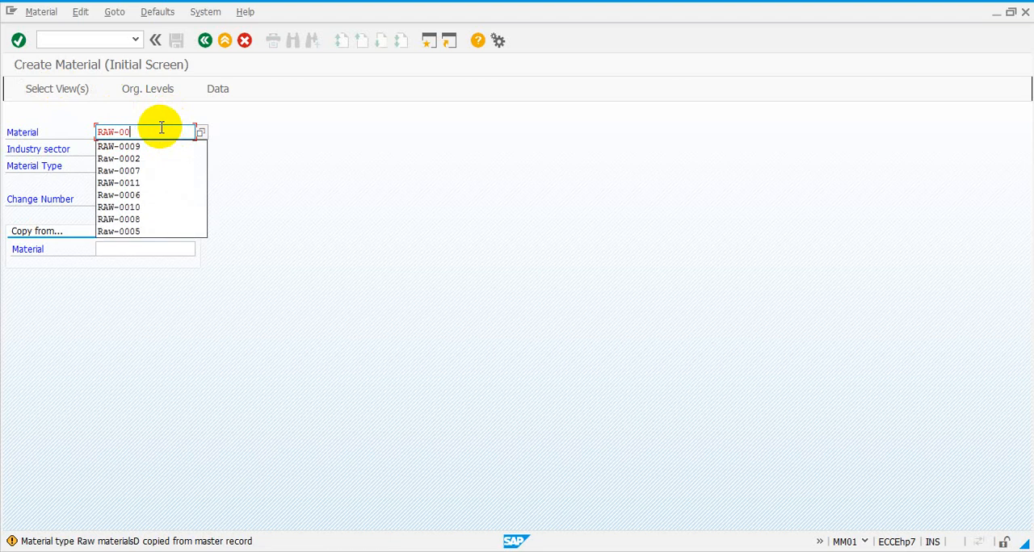
{"action": "type", "text": "20"}
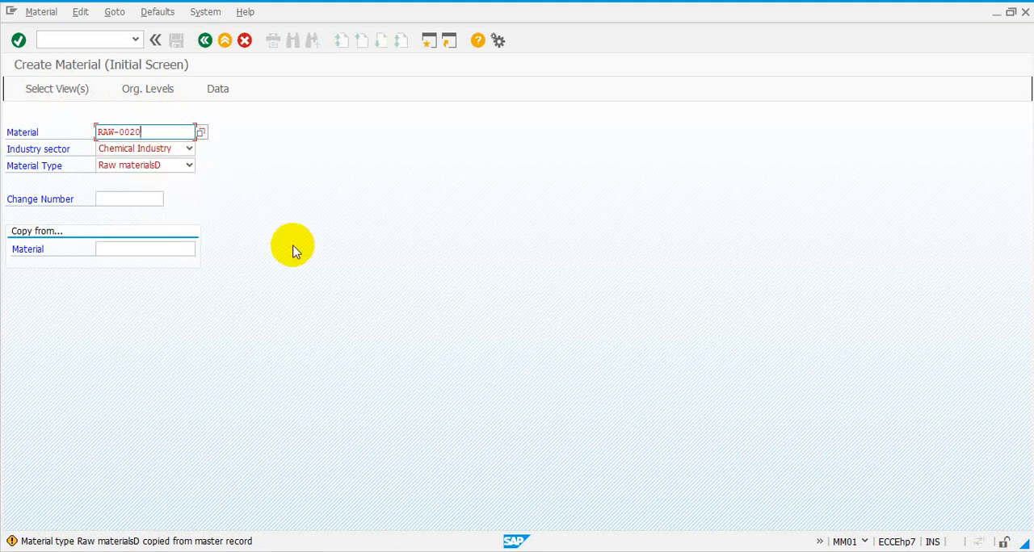
{"action": "key", "text": "Return"}
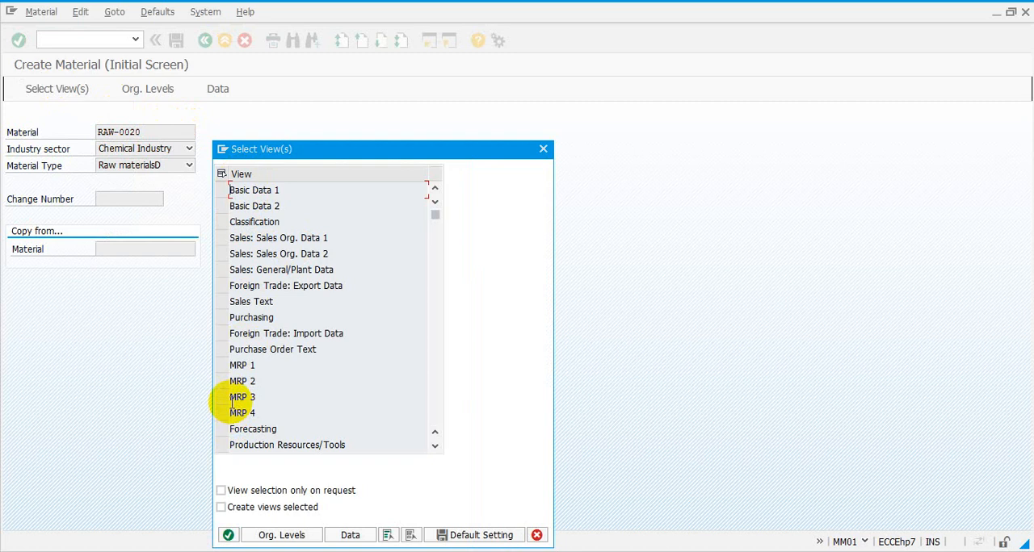
Step: Mark the Sales: Sales Org. Data 1 and 2, Purchasing, MRP 1 and MRP 2 views for material RAW-0020
{"action": "left_click", "coordinate": [226, 239]}
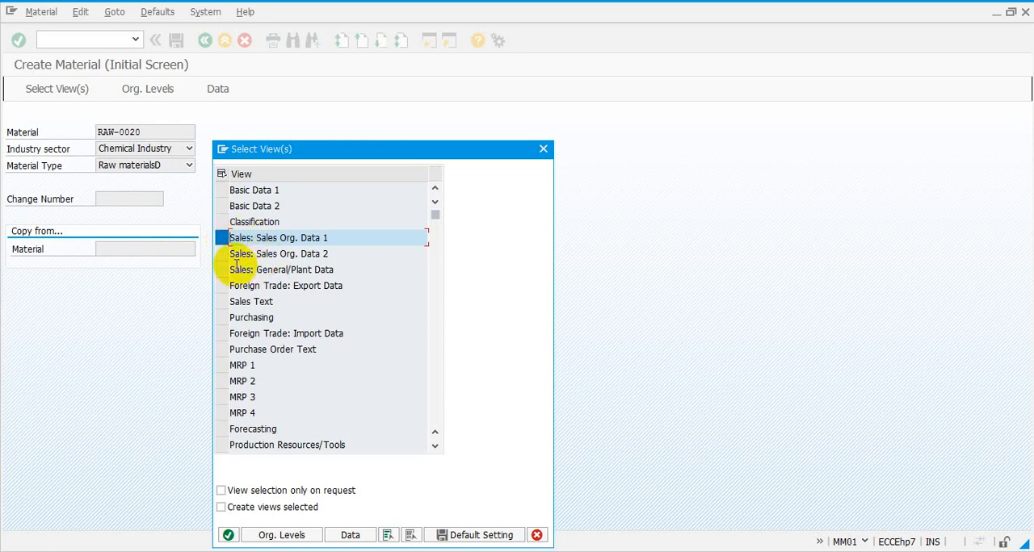
{"action": "left_click", "coordinate": [223, 255]}
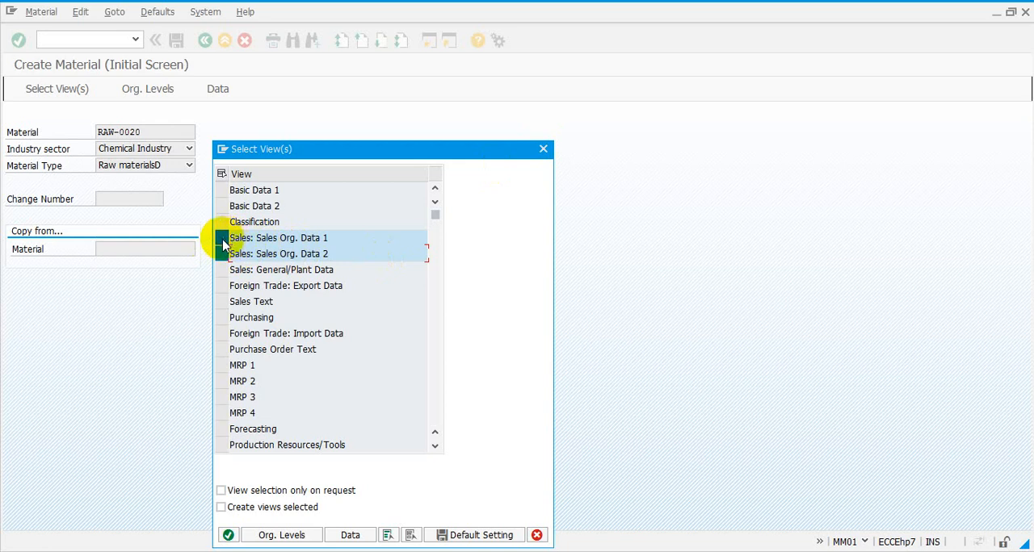
{"action": "left_click", "coordinate": [222, 321]}
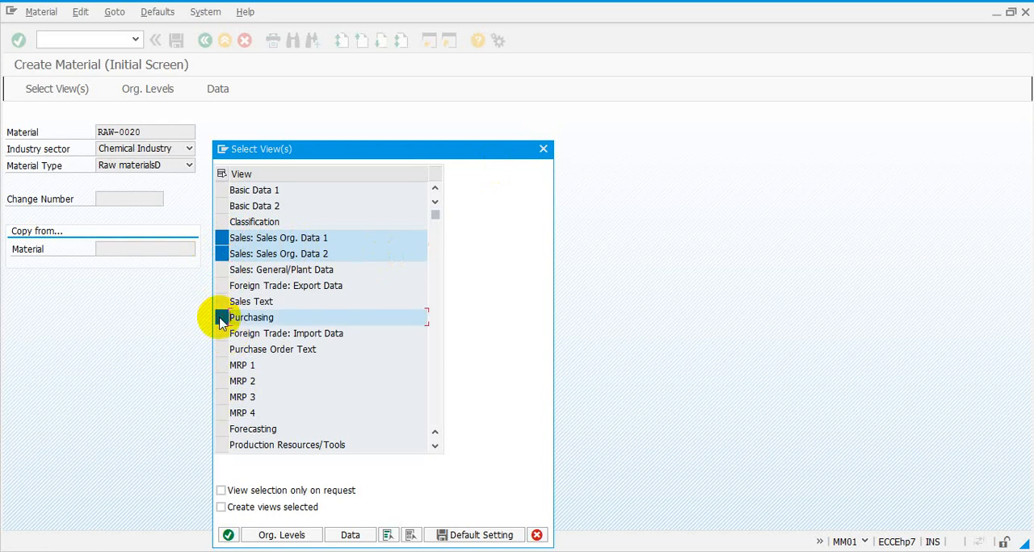
{"action": "left_click", "coordinate": [224, 369]}
{"action": "left_click", "coordinate": [223, 382]}
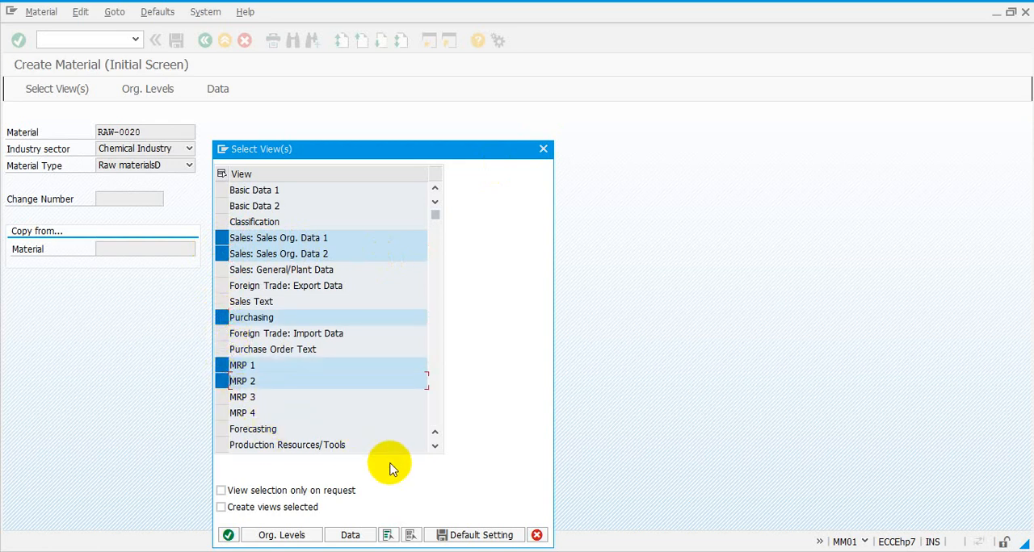
Step: Look through the remaining department views offered for this material type and close the view selection without continuing
{"action": "left_click", "coordinate": [435, 446]}
{"action": "left_click", "coordinate": [435, 449]}
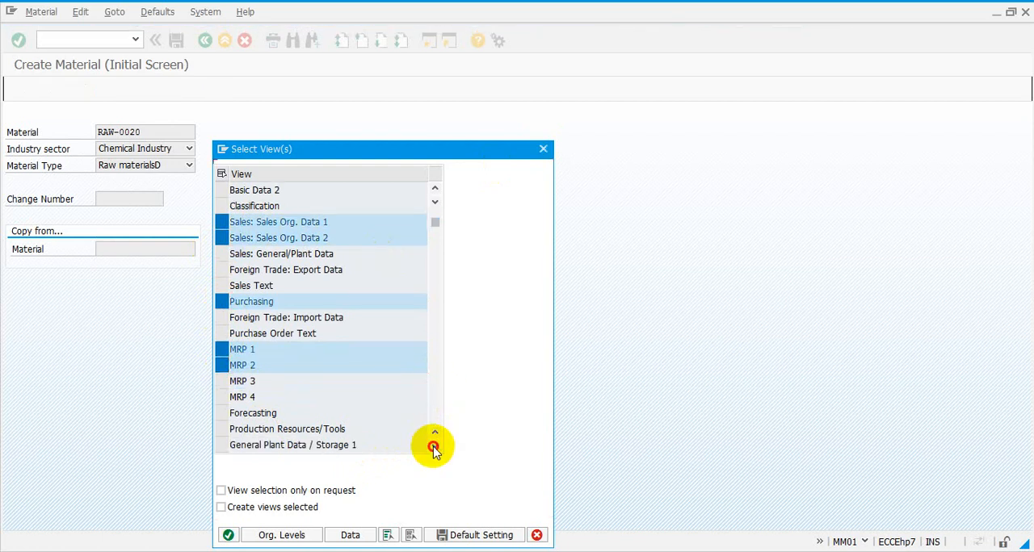
{"action": "left_click", "coordinate": [435, 449]}
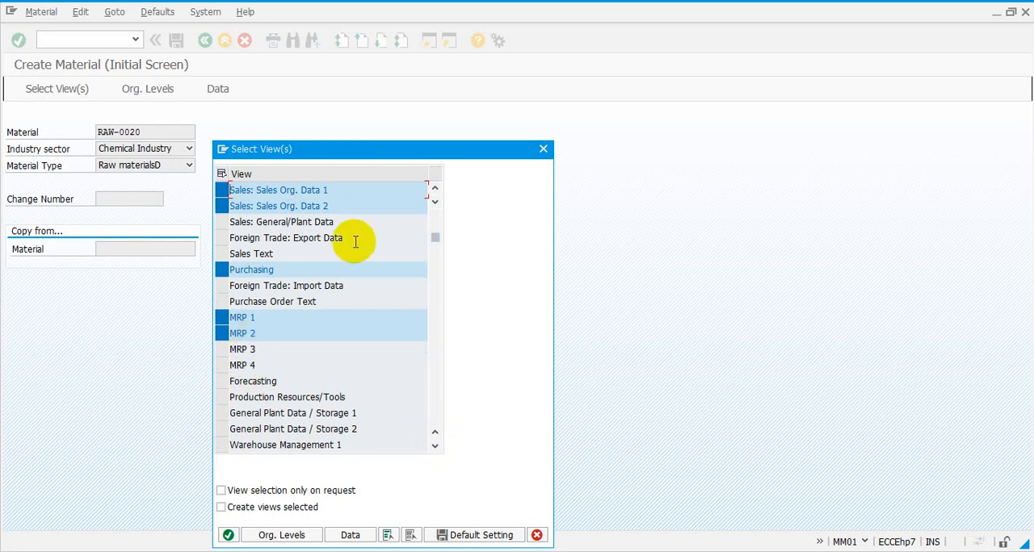
{"action": "left_click", "coordinate": [435, 192]}
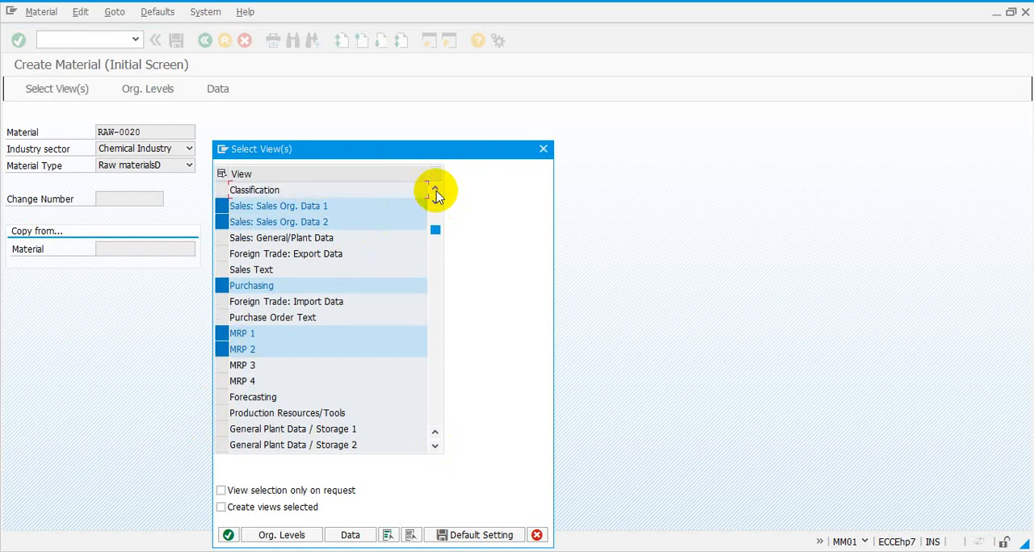
{"action": "left_click", "coordinate": [435, 192]}
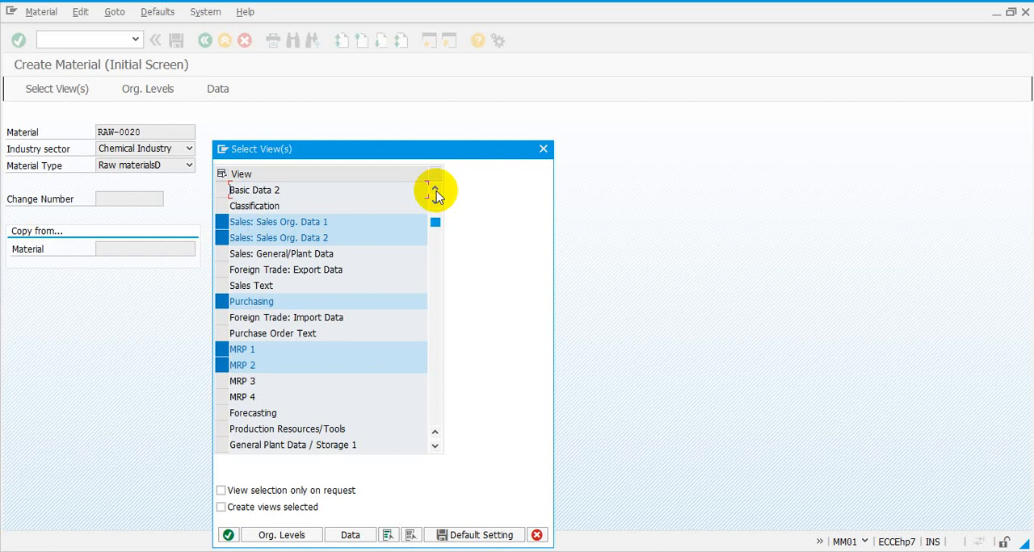
{"action": "left_click", "coordinate": [435, 192]}
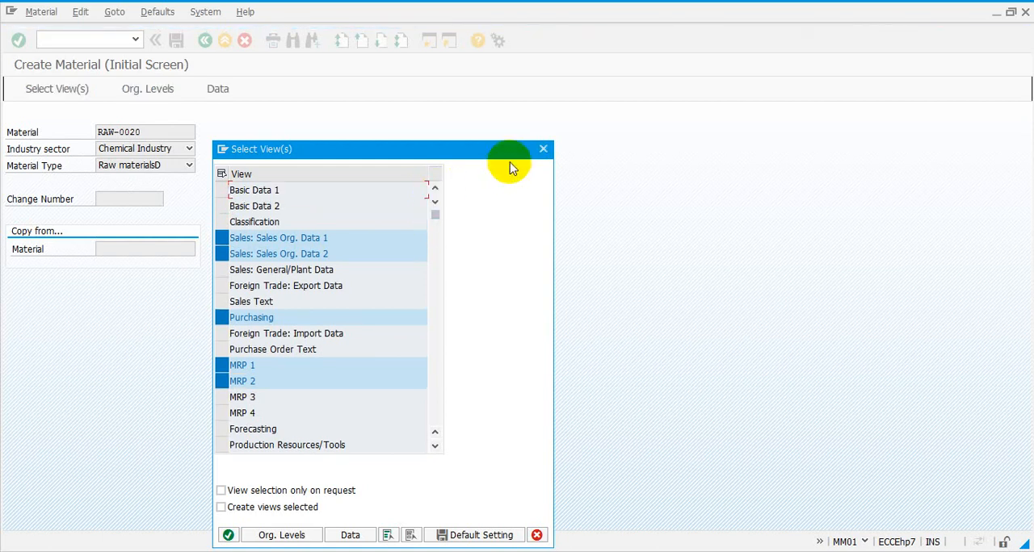
{"action": "left_click", "coordinate": [543, 151]}
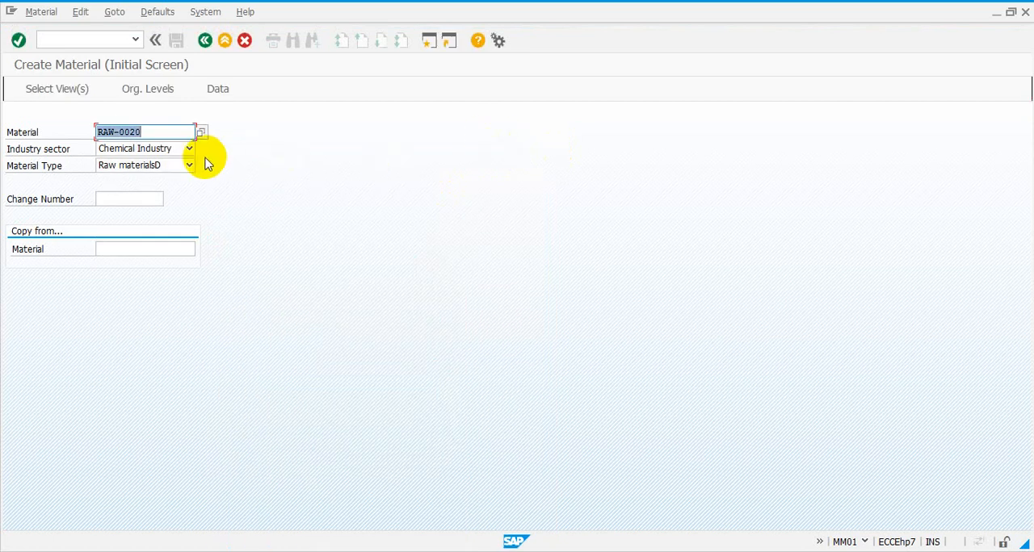
Step: Set the material type of RAW-0020 to Raw materials Demo and reopen the view selection
{"action": "left_click", "coordinate": [190, 168]}
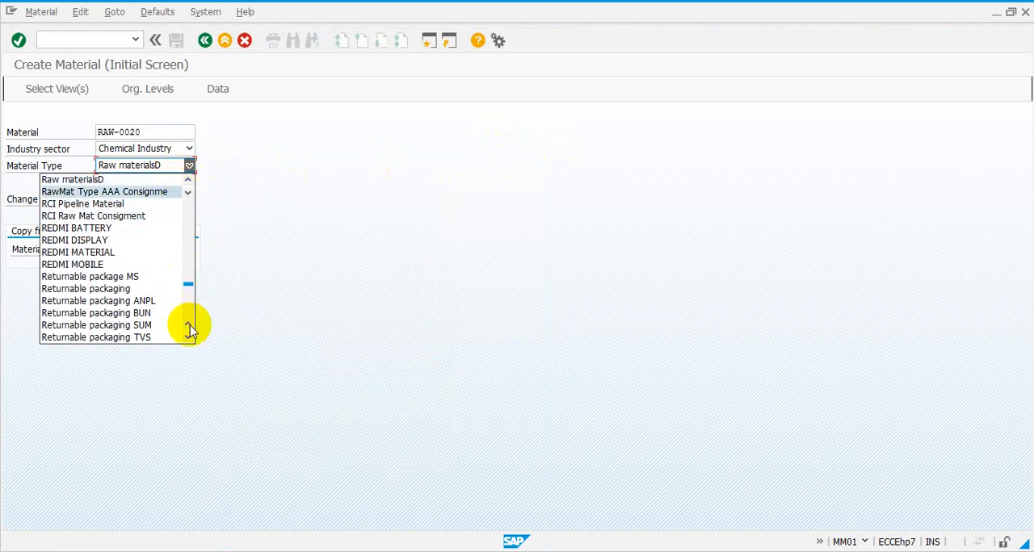
{"action": "left_click", "coordinate": [190, 193]}
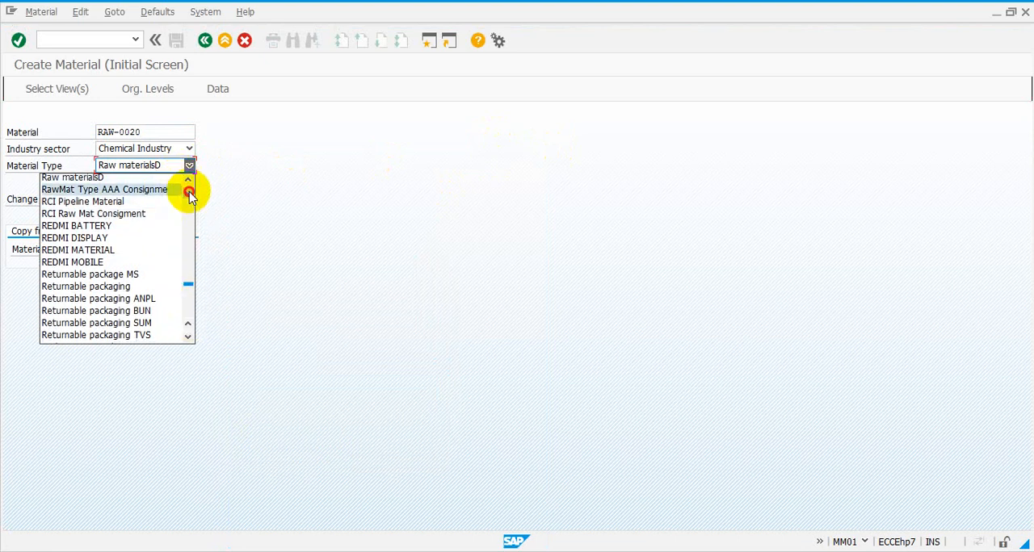
{"action": "scroll", "coordinate": [190, 196], "scroll_direction": "down", "scroll_amount": 4}
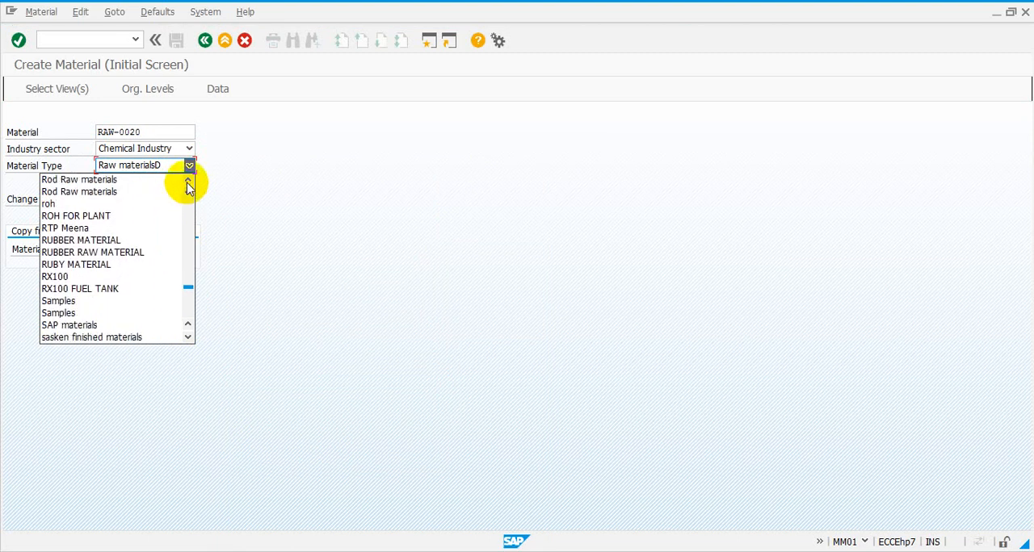
{"action": "left_click", "coordinate": [188, 181]}
{"action": "scroll", "coordinate": [188, 183], "scroll_direction": "up", "scroll_amount": 6}
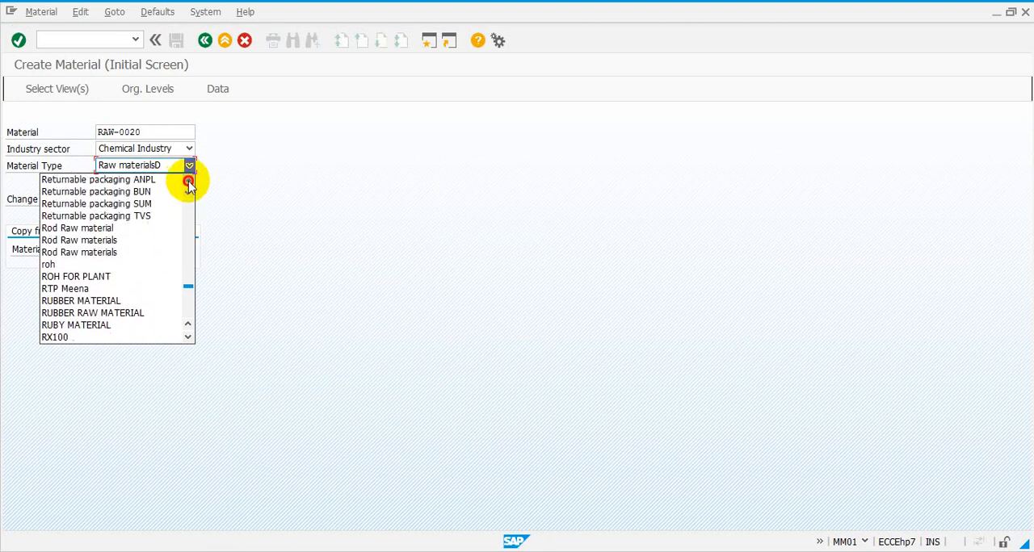
{"action": "scroll", "coordinate": [188, 182], "scroll_direction": "up", "scroll_amount": 10}
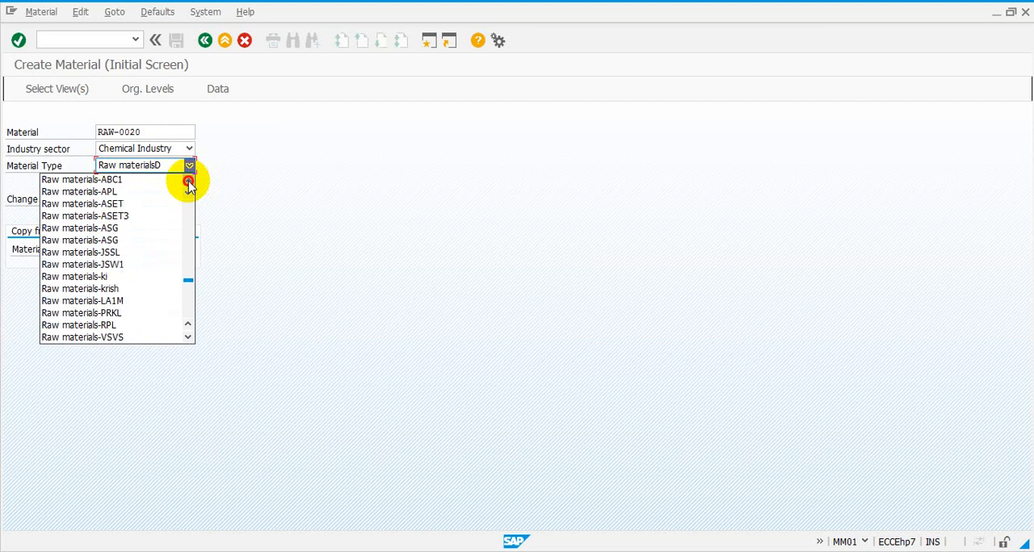
{"action": "scroll", "coordinate": [188, 184], "scroll_direction": "up", "scroll_amount": 5}
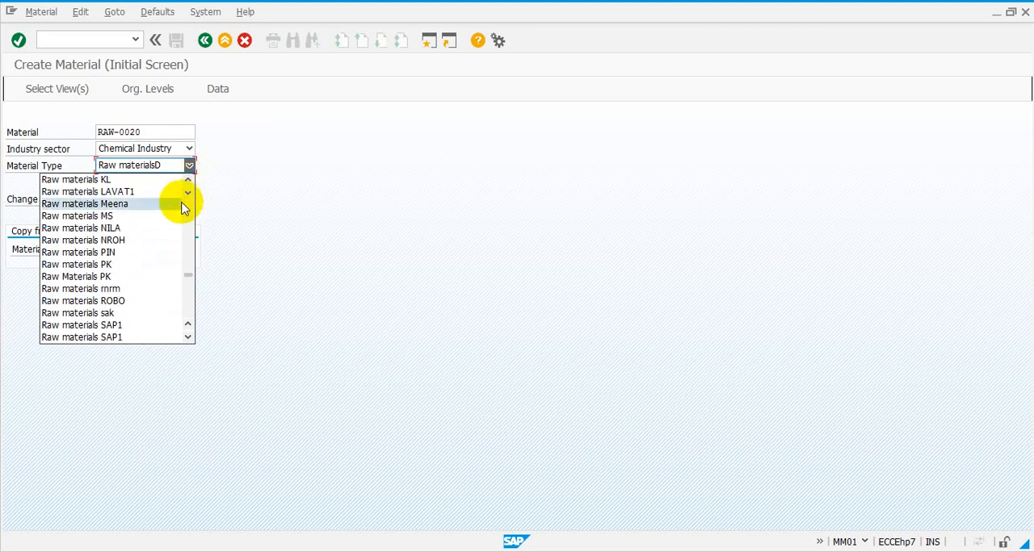
{"action": "left_click", "coordinate": [188, 178]}
{"action": "scroll", "coordinate": [188, 181], "scroll_direction": "up", "scroll_amount": 4}
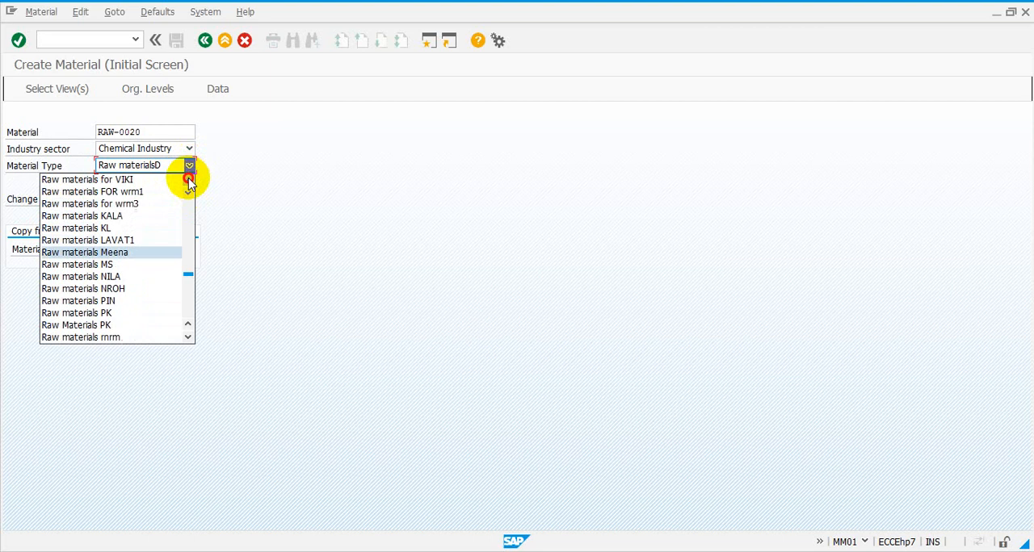
{"action": "scroll", "coordinate": [188, 181], "scroll_direction": "up", "scroll_amount": 4}
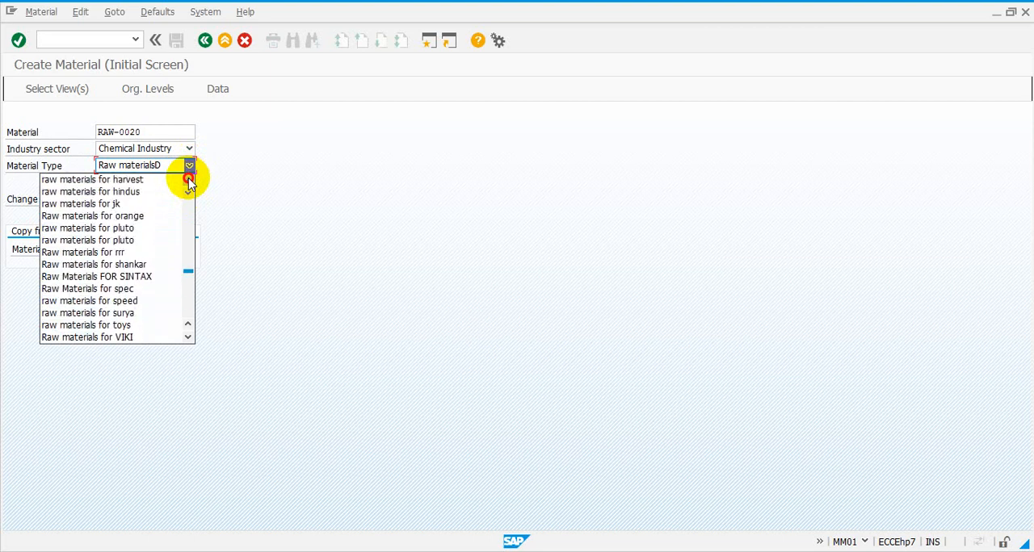
{"action": "scroll", "coordinate": [189, 181], "scroll_direction": "up", "scroll_amount": 4}
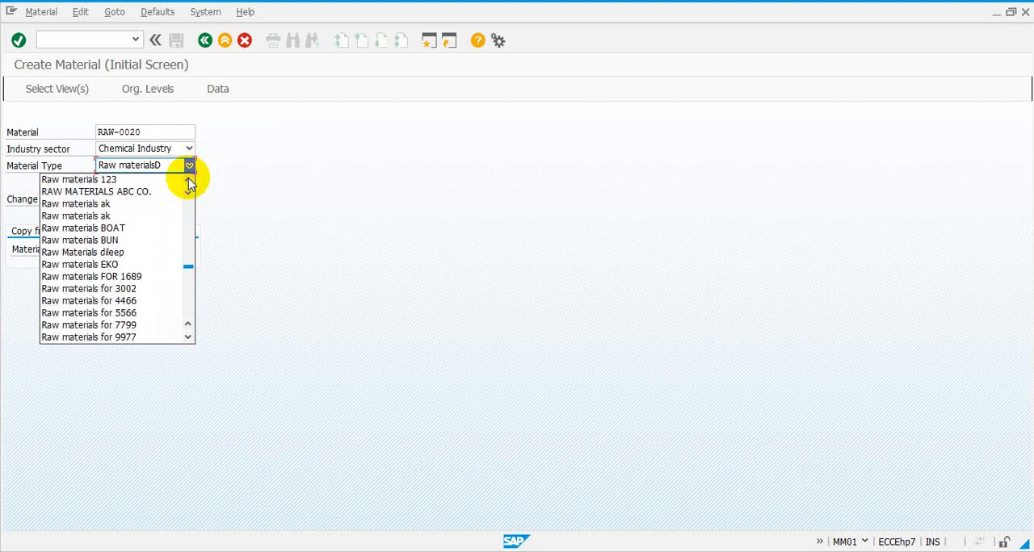
{"action": "scroll", "coordinate": [188, 181], "scroll_direction": "up", "scroll_amount": 4}
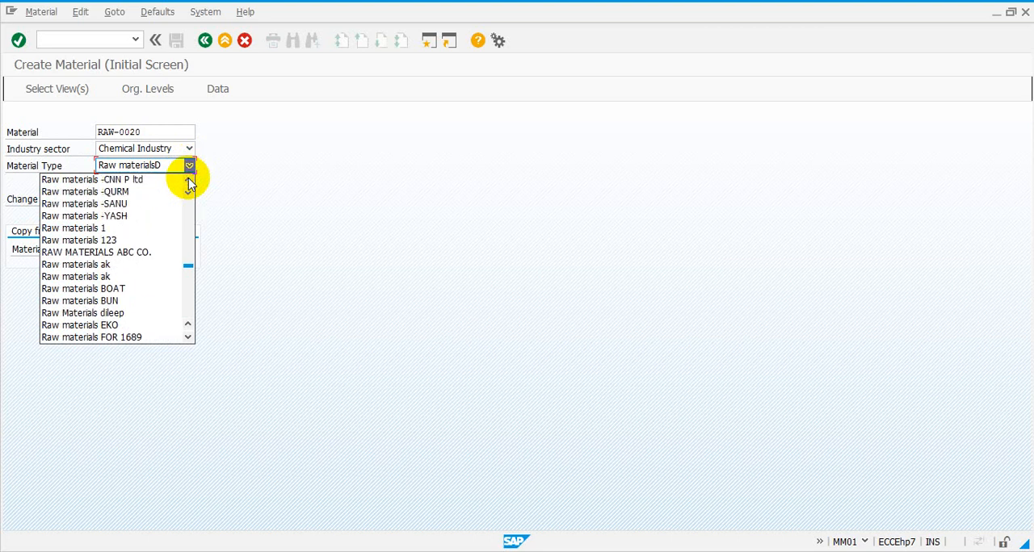
{"action": "scroll", "coordinate": [188, 181], "scroll_direction": "up", "scroll_amount": 1}
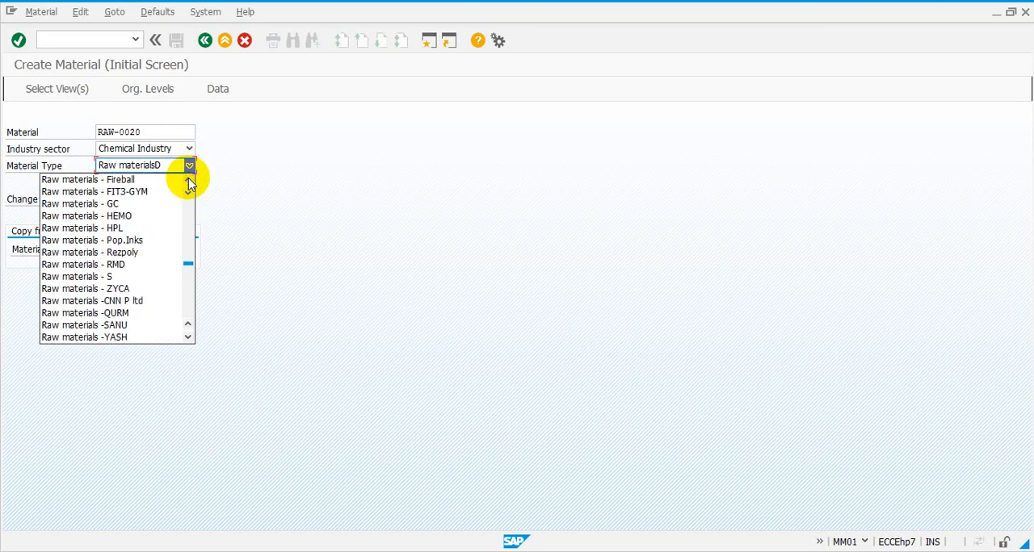
{"action": "scroll", "coordinate": [189, 181], "scroll_direction": "up", "scroll_amount": 3}
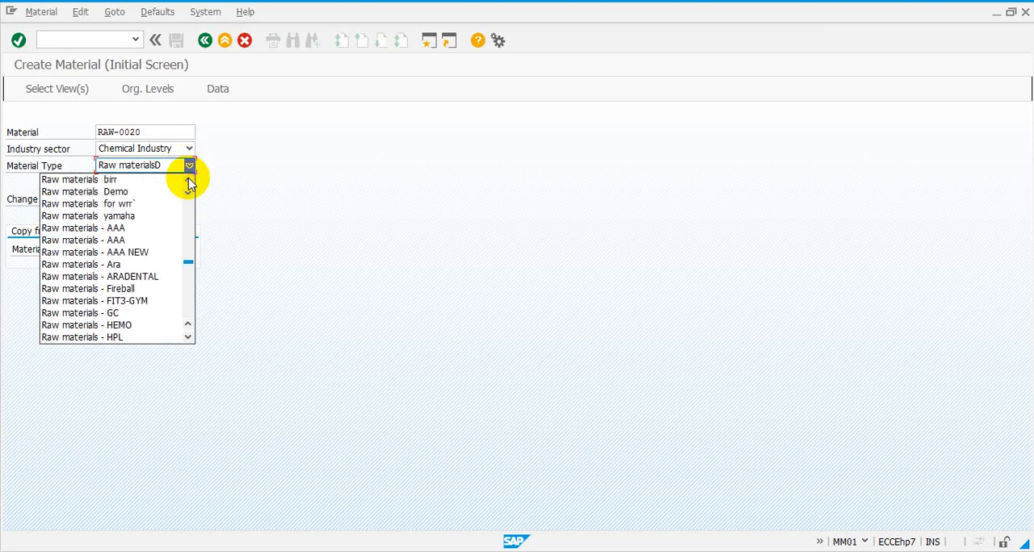
{"action": "left_click", "coordinate": [117, 192]}
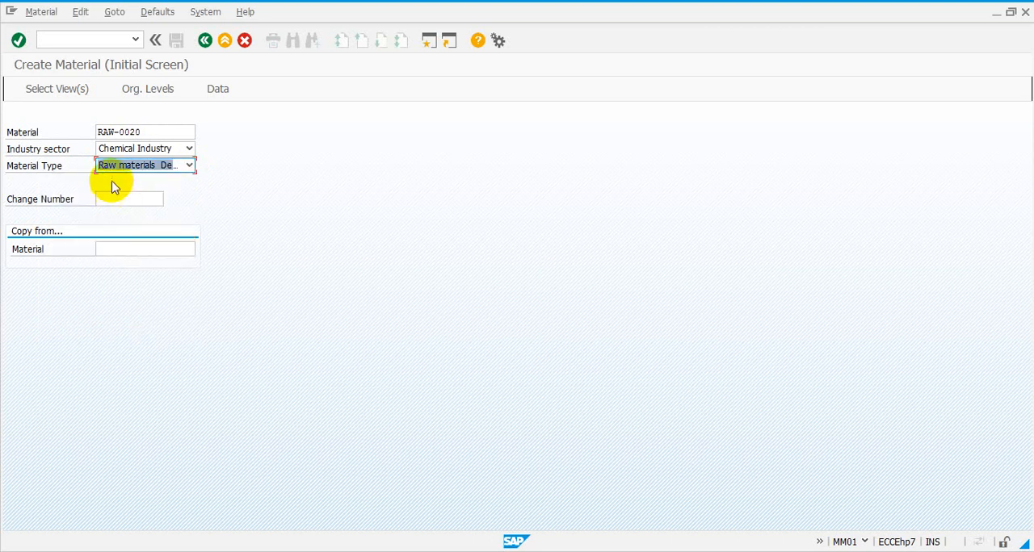
{"action": "left_click", "coordinate": [53, 94]}
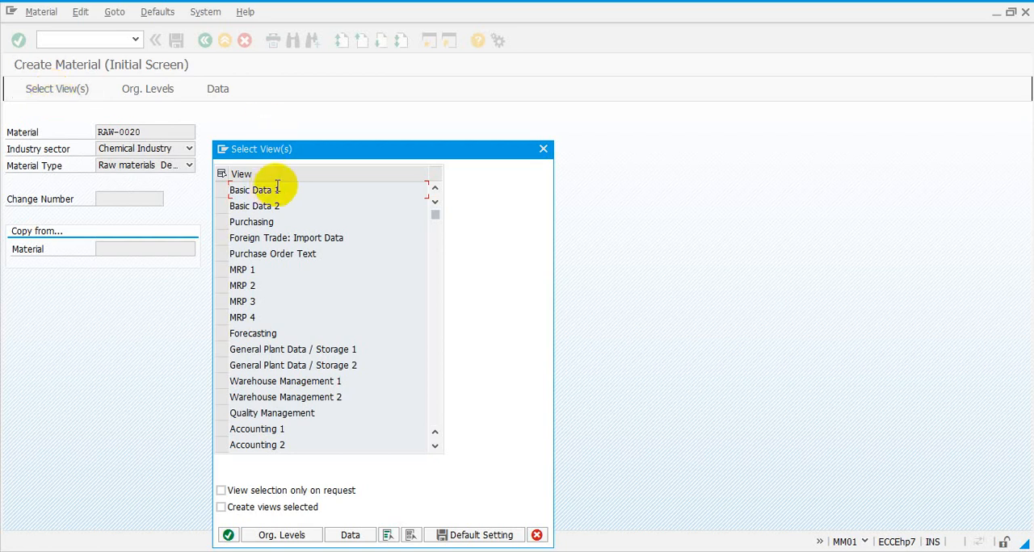
Step: Look through the department views offered for RAW-0020 under Raw materials Demo and close the view selection
{"action": "left_click_drag", "start_coordinate": [435, 220], "coordinate": [435, 238]}
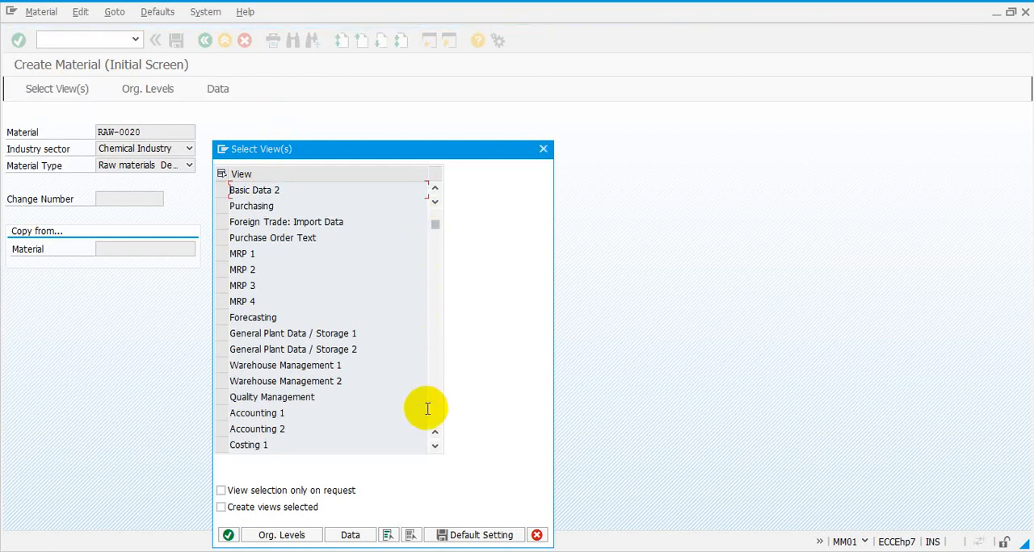
{"action": "left_click", "coordinate": [434, 449]}
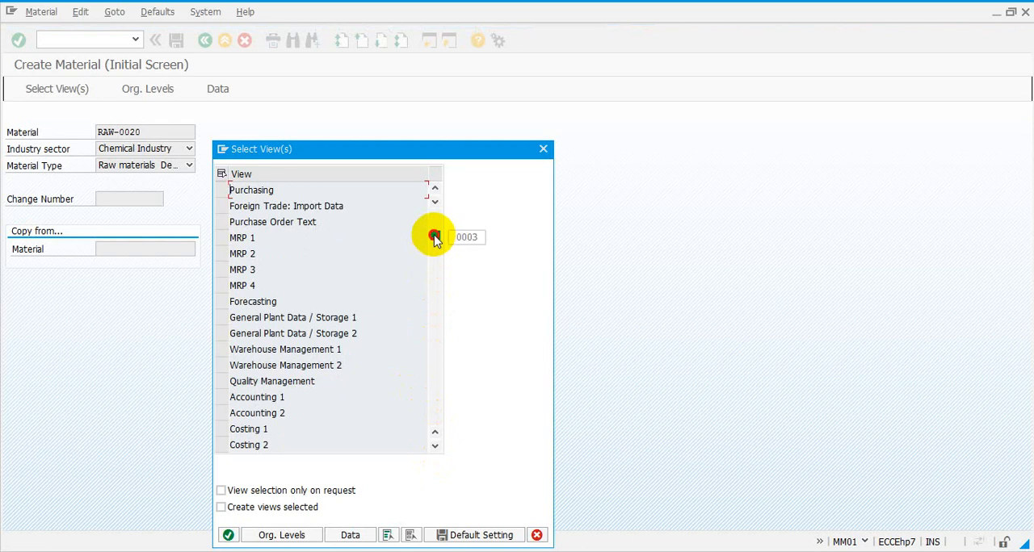
{"action": "left_click_drag", "start_coordinate": [434, 237], "coordinate": [437, 214]}
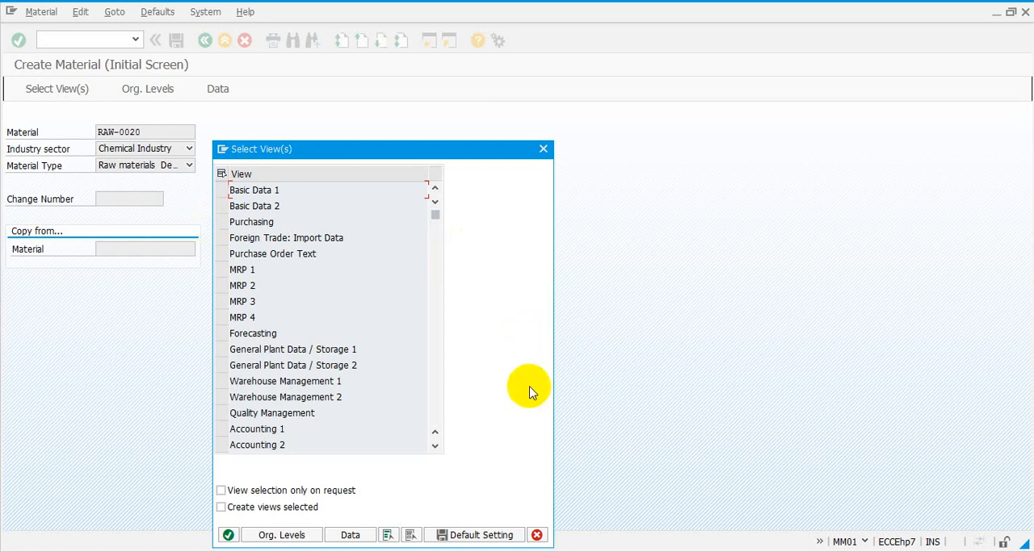
{"action": "left_click", "coordinate": [545, 152]}
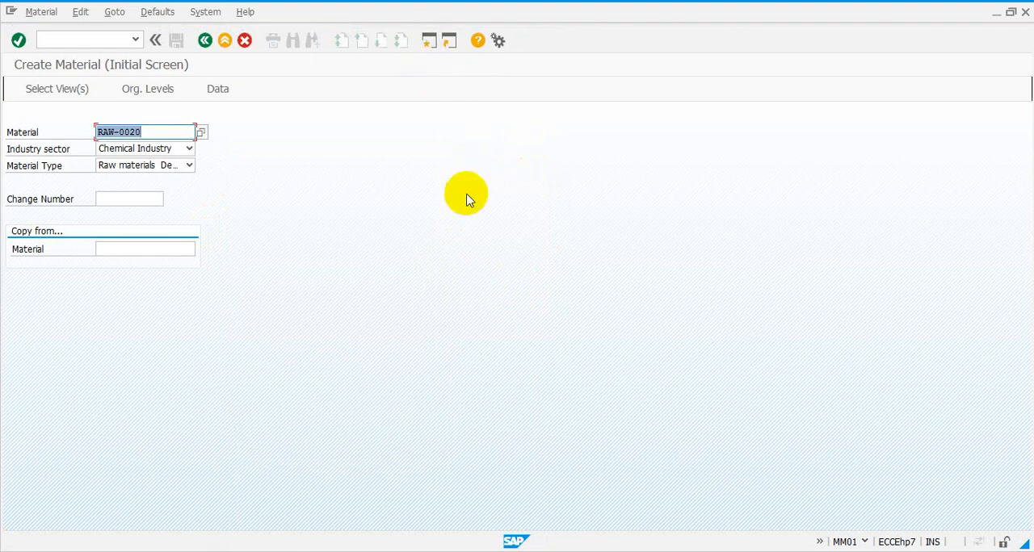
Step: Run transaction oms2 in a new session and open the details of material type 1001, Raw materials Demo
{"action": "left_click", "coordinate": [431, 42]}
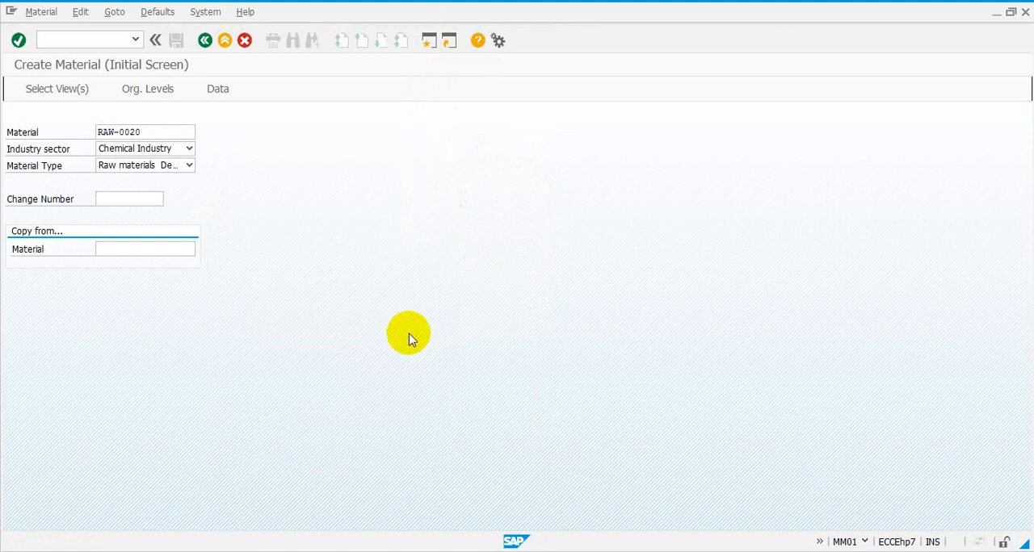
{"action": "left_click", "coordinate": [135, 40]}
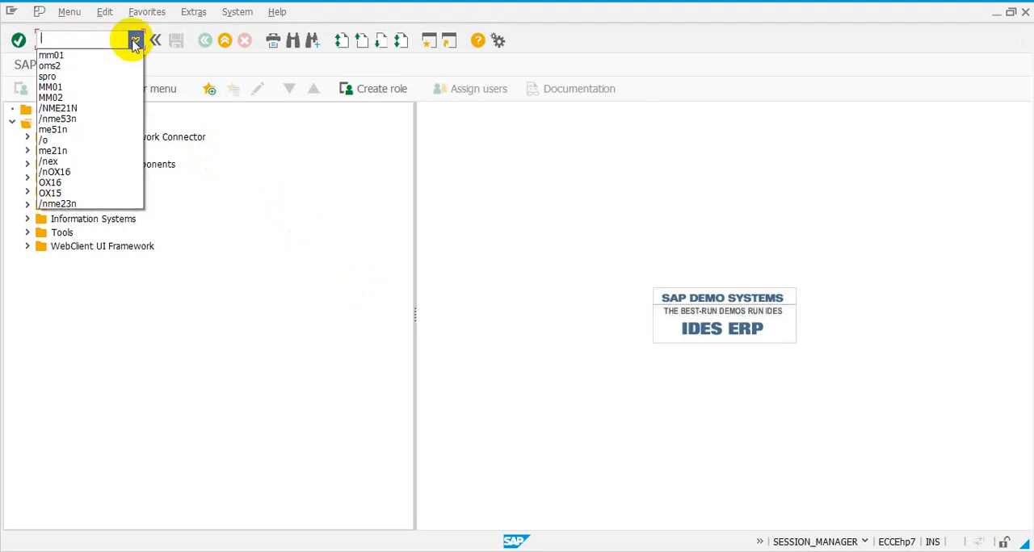
{"action": "left_click", "coordinate": [103, 69]}
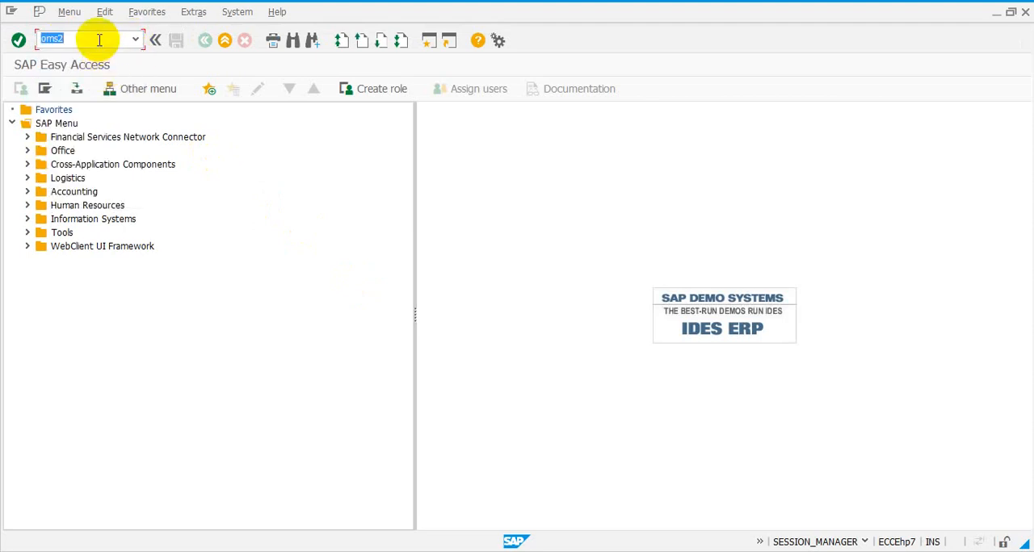
{"action": "left_click", "coordinate": [99, 40]}
{"action": "left_click", "coordinate": [19, 40]}
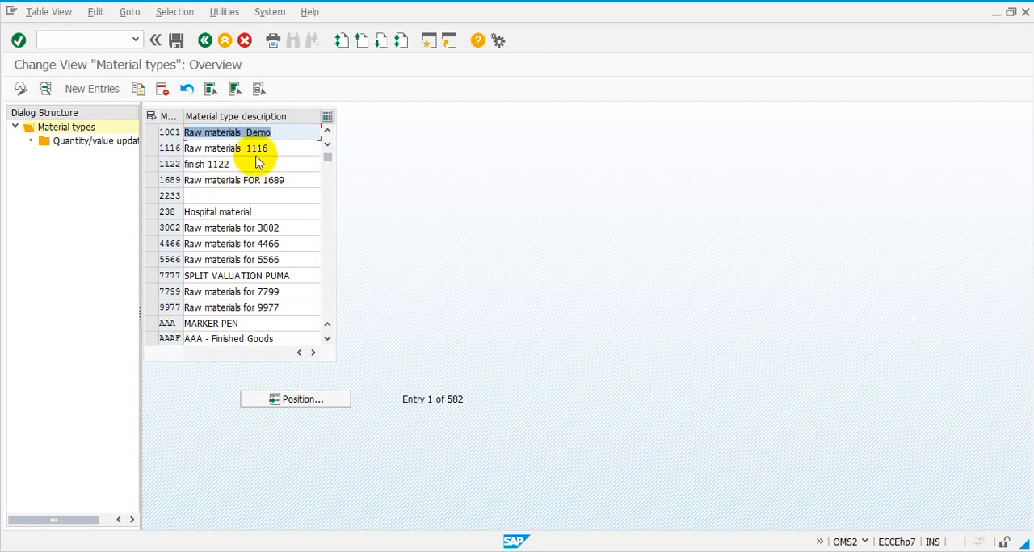
{"action": "left_click", "coordinate": [152, 133]}
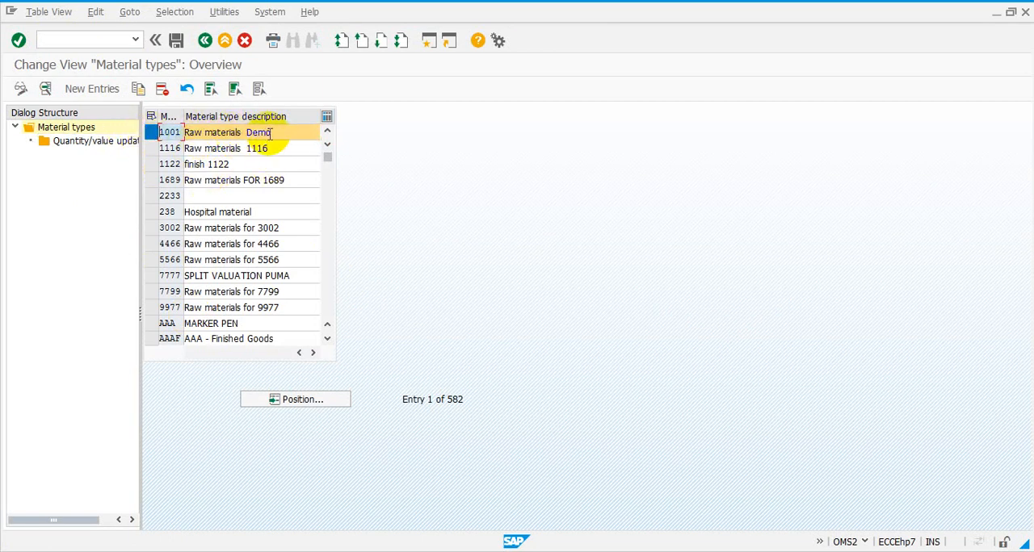
{"action": "left_click", "coordinate": [45, 88]}
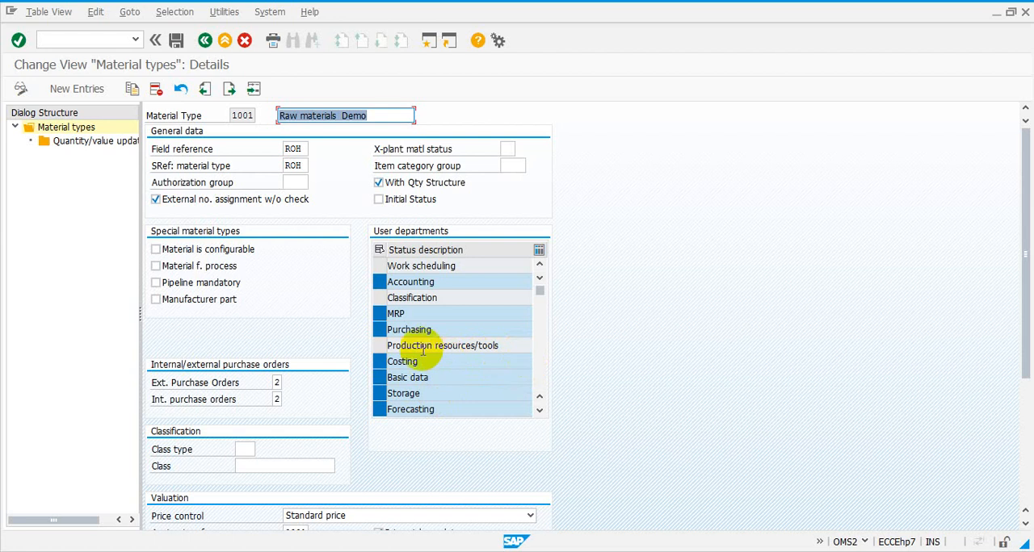
Step: Enable the Sales user department, disable Quality management and Warehouse management, and save the material type under the proposed customizing request
{"action": "left_click", "coordinate": [539, 412]}
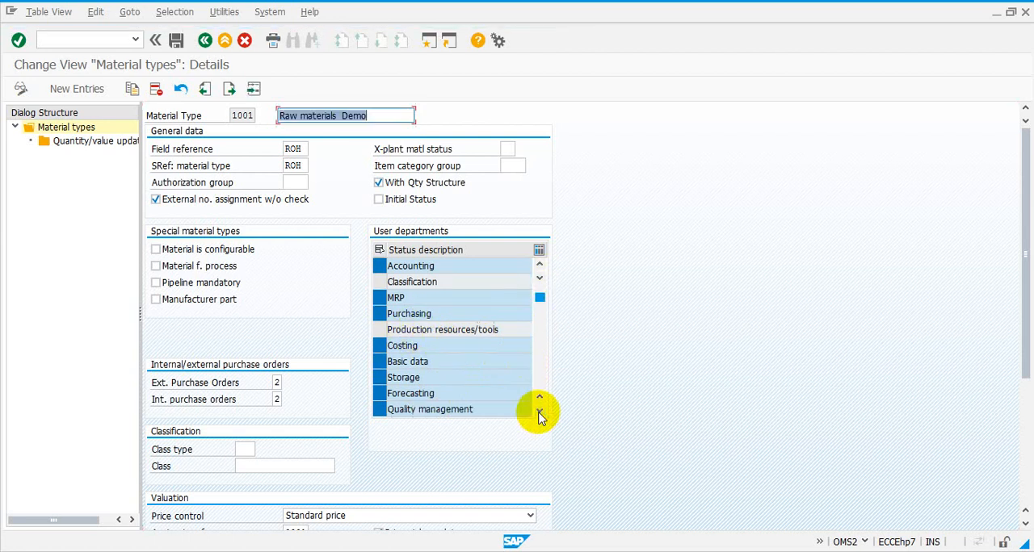
{"action": "left_click", "coordinate": [539, 414]}
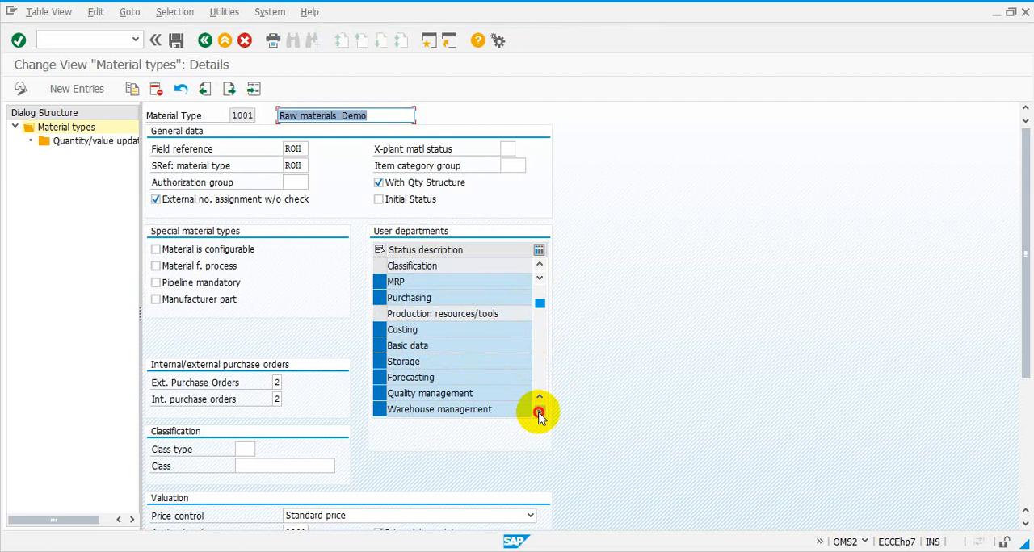
{"action": "left_click", "coordinate": [540, 413]}
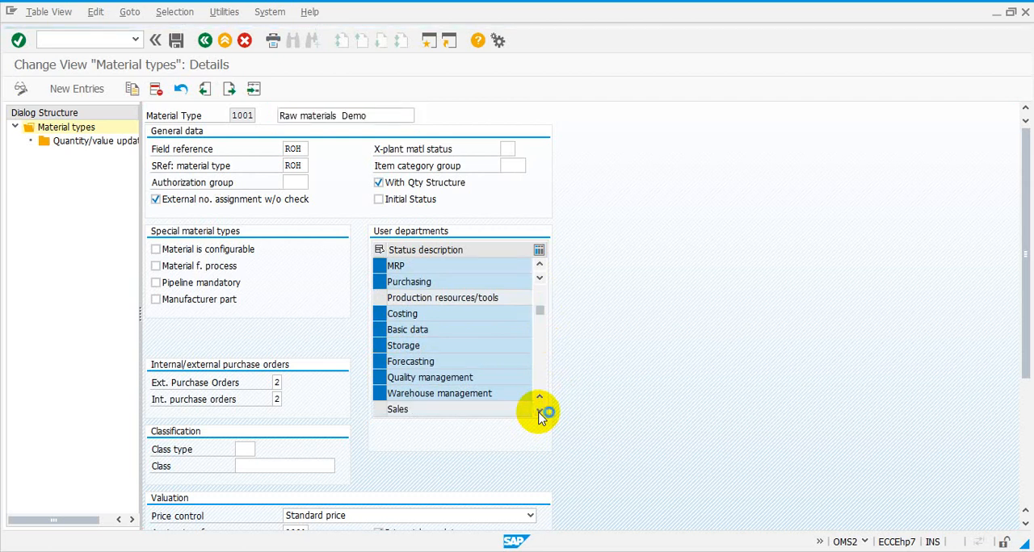
{"action": "left_click", "coordinate": [539, 413]}
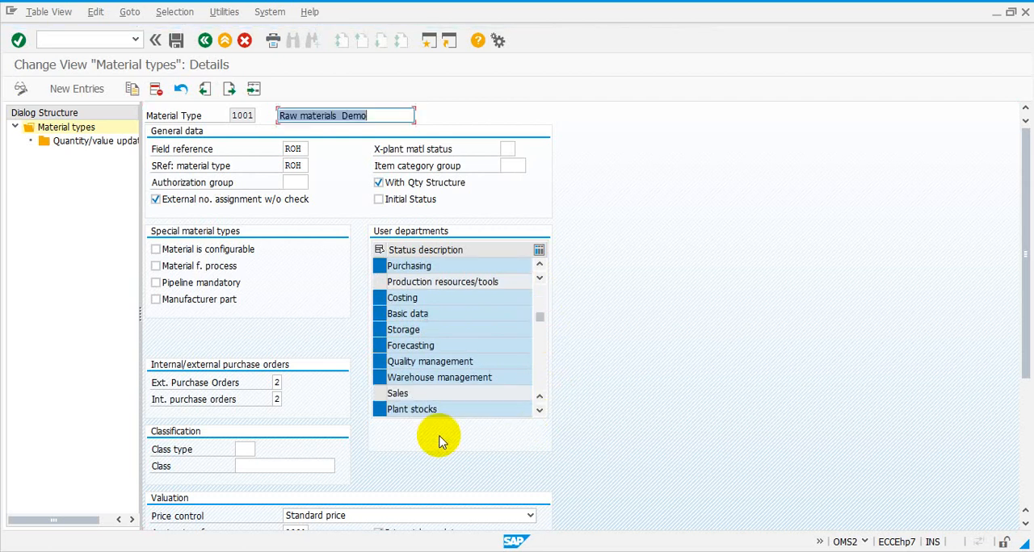
{"action": "left_click", "coordinate": [380, 394]}
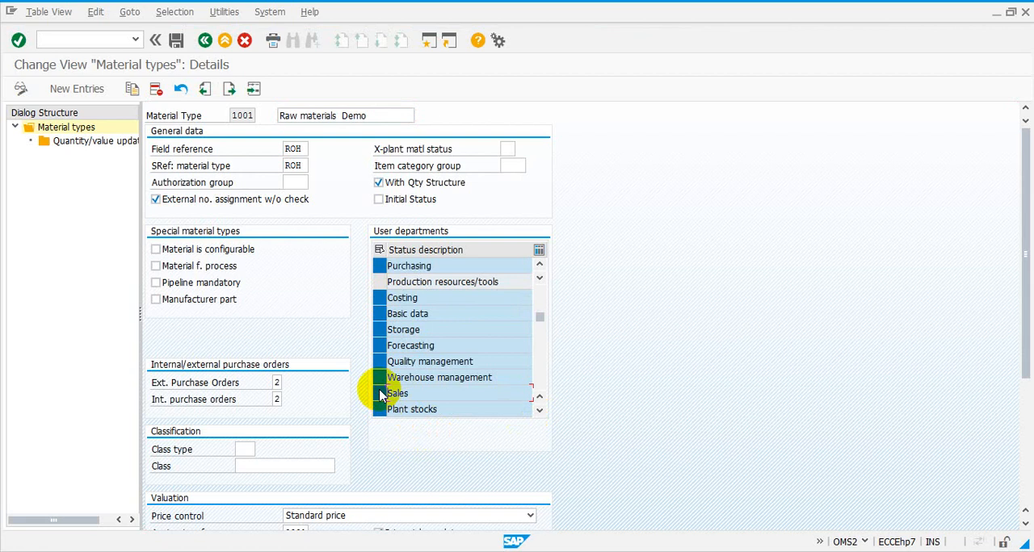
{"action": "left_click", "coordinate": [379, 363]}
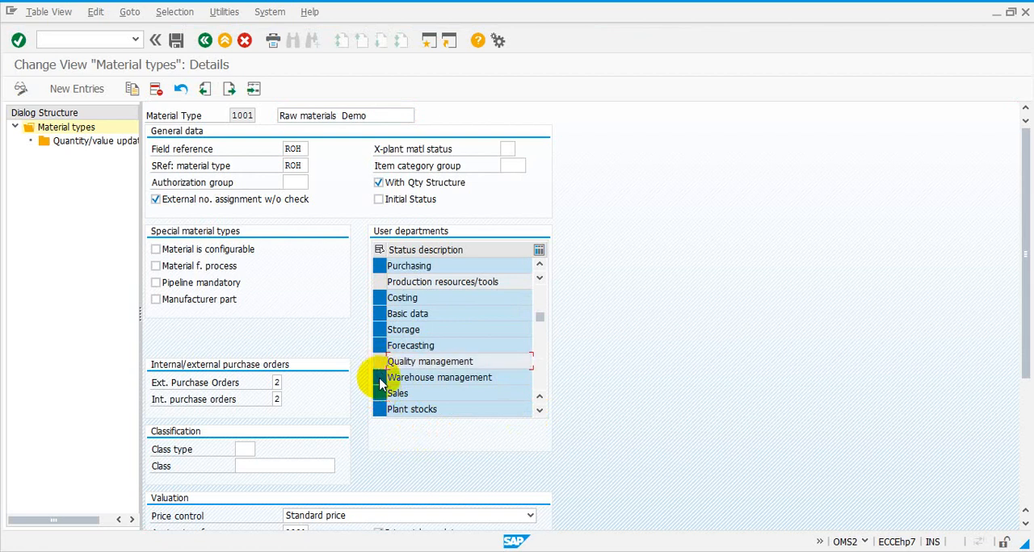
{"action": "left_click", "coordinate": [380, 380]}
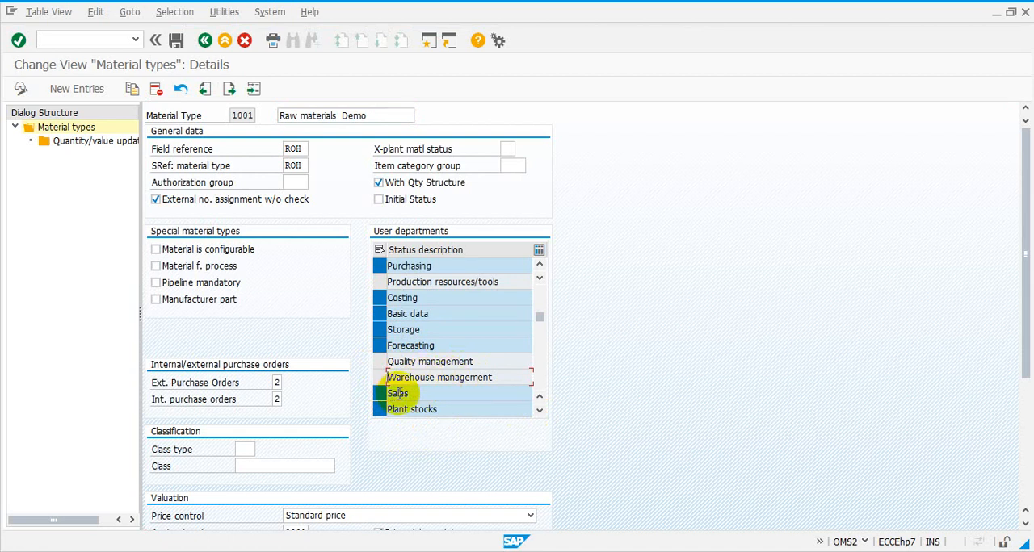
{"action": "left_click", "coordinate": [175, 42]}
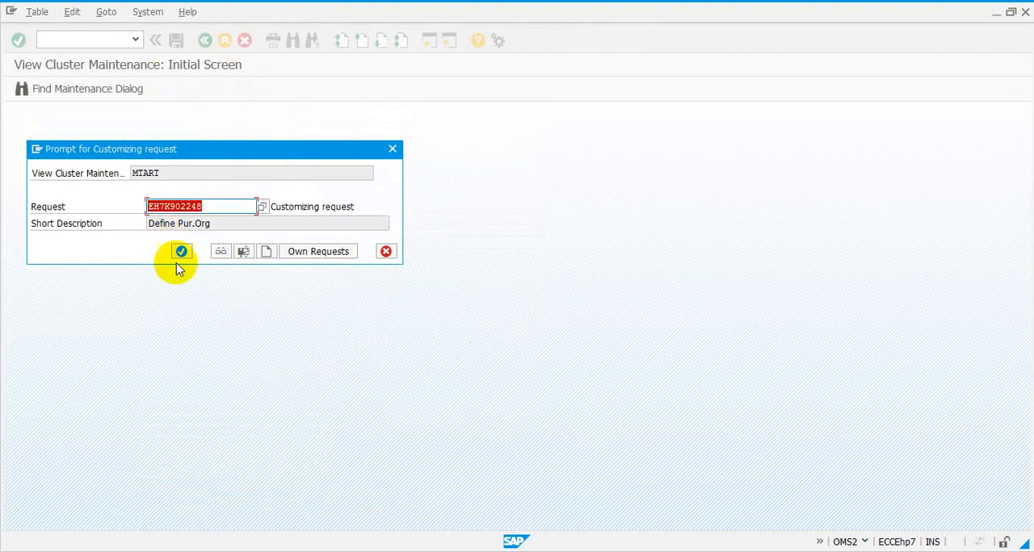
{"action": "left_click", "coordinate": [180, 251]}
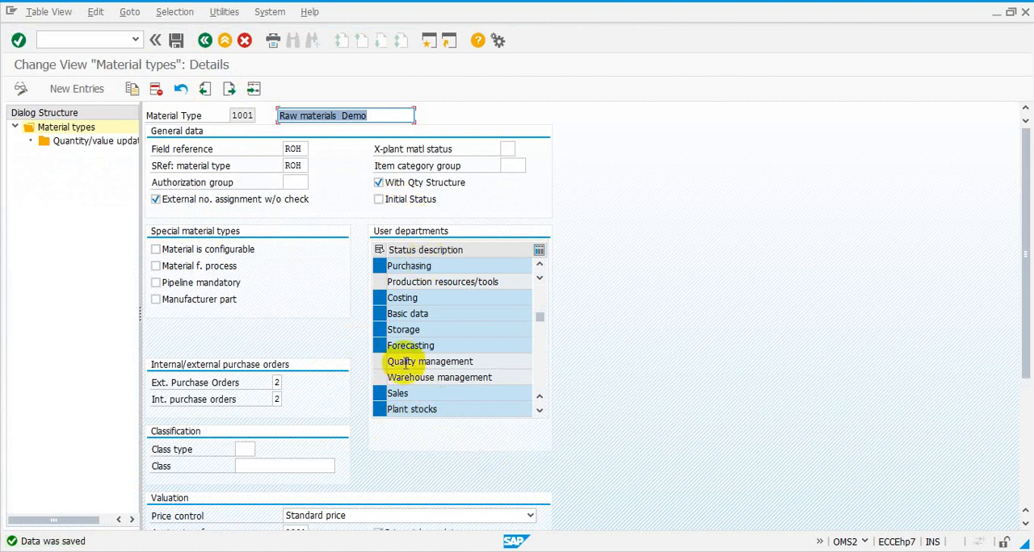
Step: Return to the Create Material session, check the views offered for RAW-0020, and close the view selection
{"action": "mouse_move", "coordinate": [510, 549]}
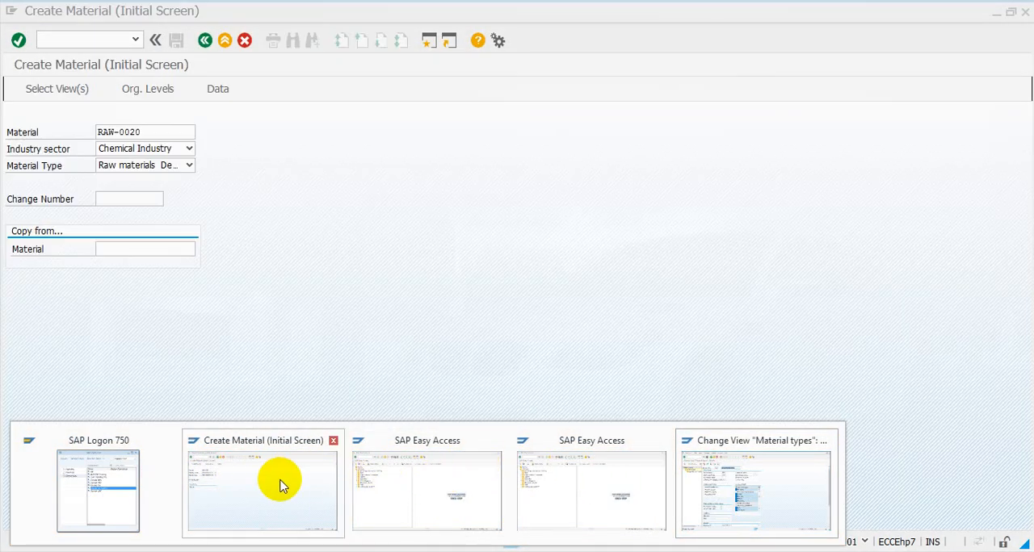
{"action": "left_click", "coordinate": [277, 484]}
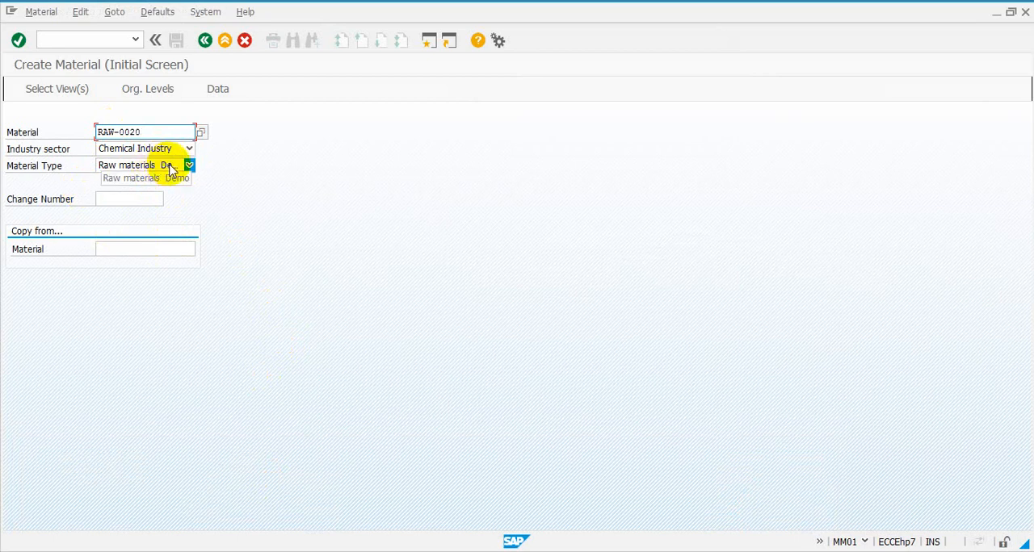
{"action": "left_click", "coordinate": [58, 89]}
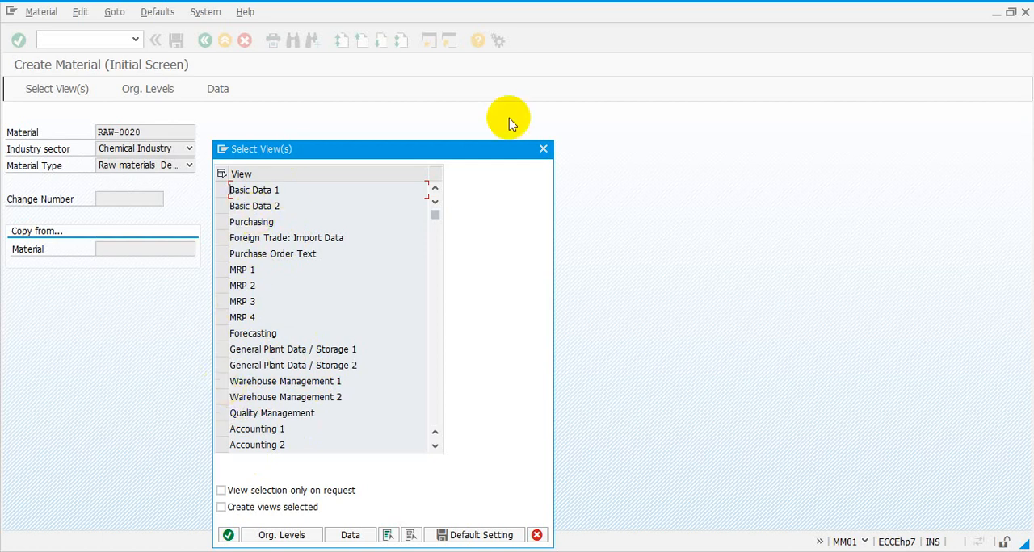
{"action": "left_click", "coordinate": [549, 151]}
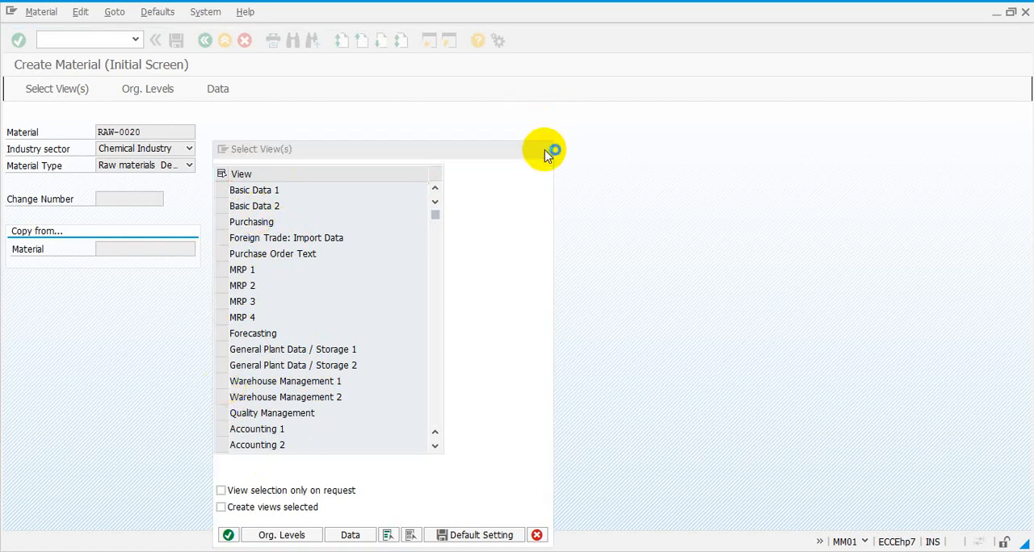
Step: Leave material creation and restart MM01 - Immediately from the general material creation functions in the SAP menu
{"action": "left_click", "coordinate": [205, 42]}
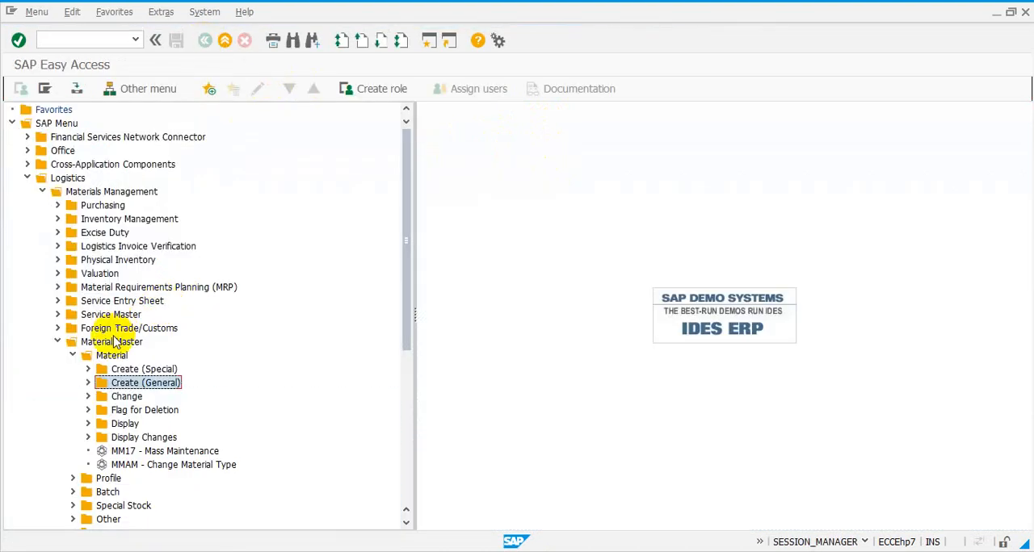
{"action": "left_click", "coordinate": [89, 383]}
{"action": "left_click", "coordinate": [130, 397]}
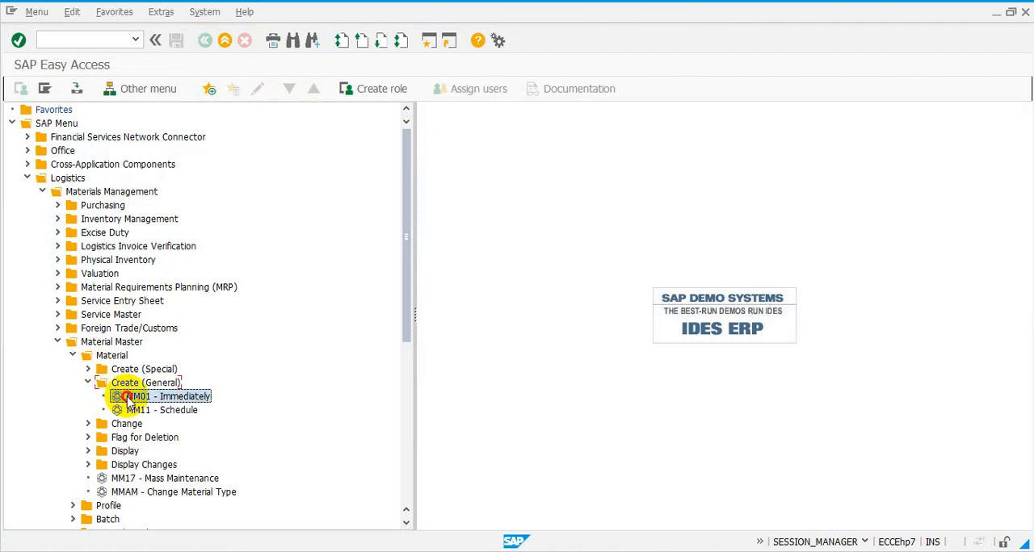
{"action": "double_click", "coordinate": [130, 399]}
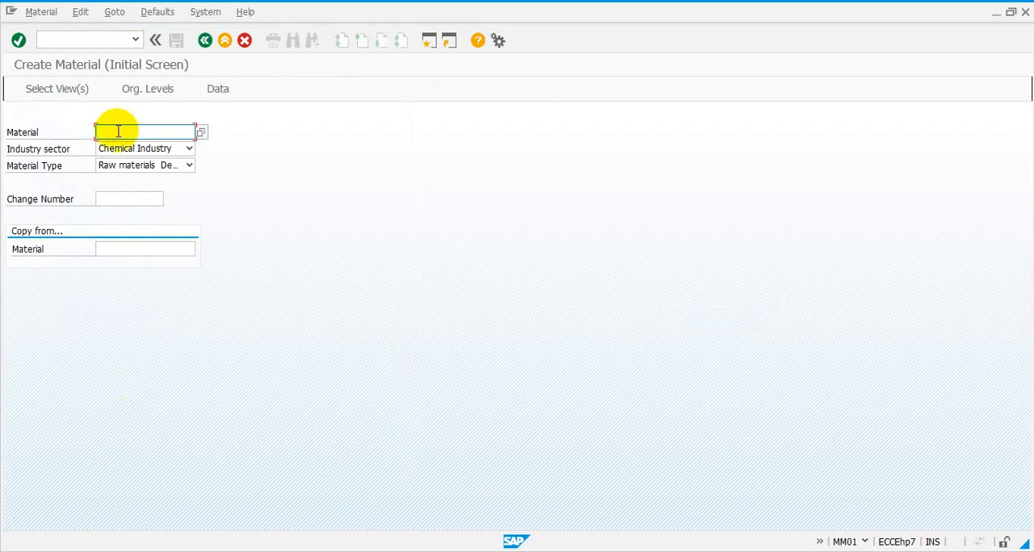
Step: Enter RAW-0020 as the material number and open its view selection
{"action": "left_click", "coordinate": [118, 131]}
{"action": "left_click", "coordinate": [127, 147]}
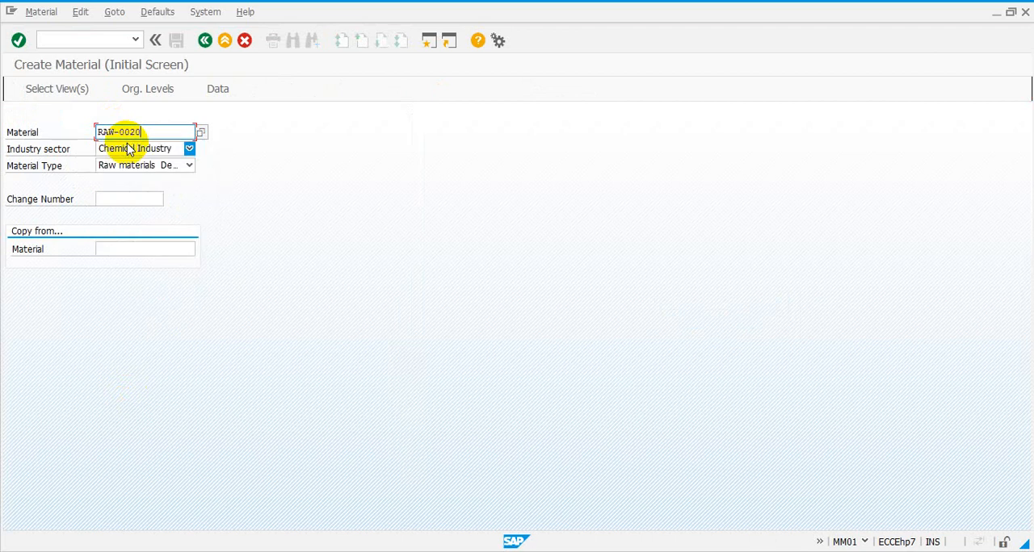
{"action": "left_click", "coordinate": [56, 95]}
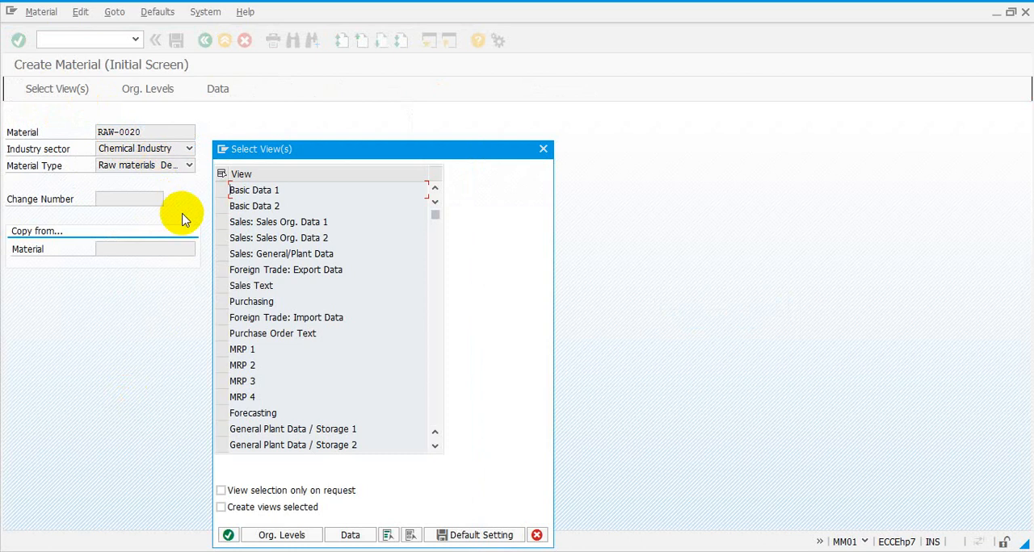
Step: Mark the Sales: Sales Org. Data 1 and 2, Sales: General/Plant Data, Foreign Trade: Export Data and Sales Text views
{"action": "left_click", "coordinate": [223, 222]}
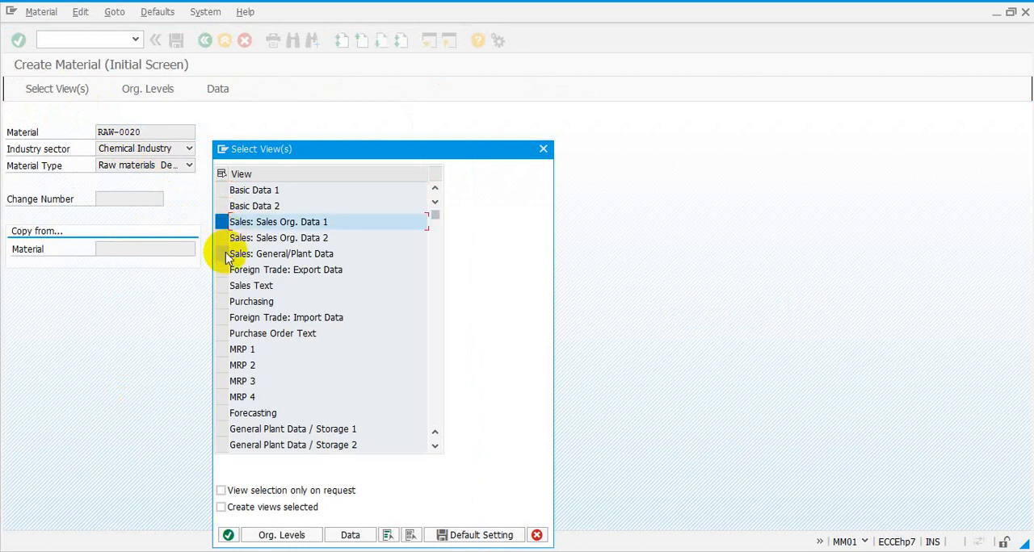
{"action": "left_click", "coordinate": [222, 254]}
{"action": "left_click", "coordinate": [223, 287]}
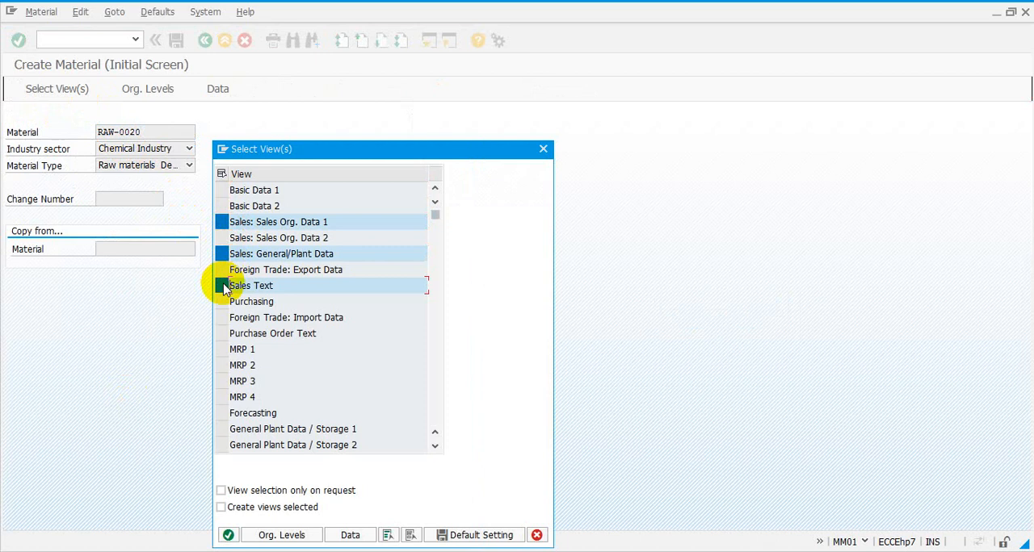
{"action": "left_click", "coordinate": [222, 270]}
{"action": "left_click", "coordinate": [222, 238]}
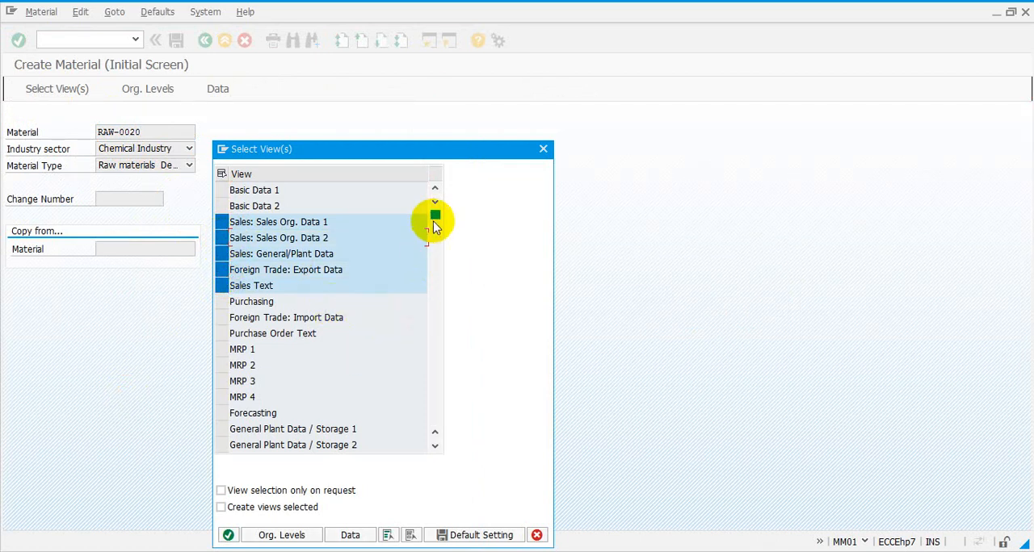
Step: Check the rest of the view list for Quality Management and Warehouse Management, and return to the material type 1001 details session
{"action": "left_click_drag", "start_coordinate": [434, 216], "coordinate": [435, 254]}
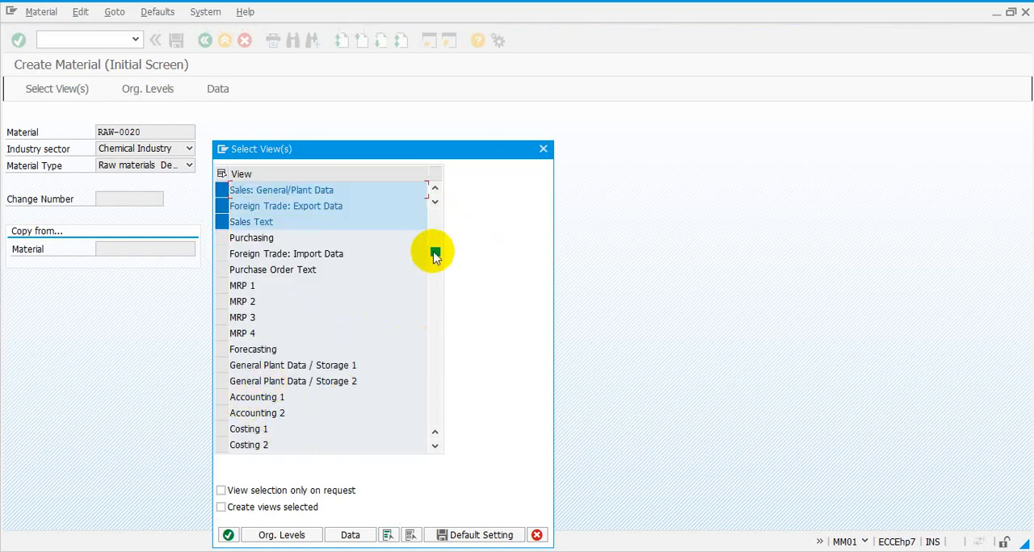
{"action": "left_click_drag", "start_coordinate": [435, 255], "coordinate": [435, 287]}
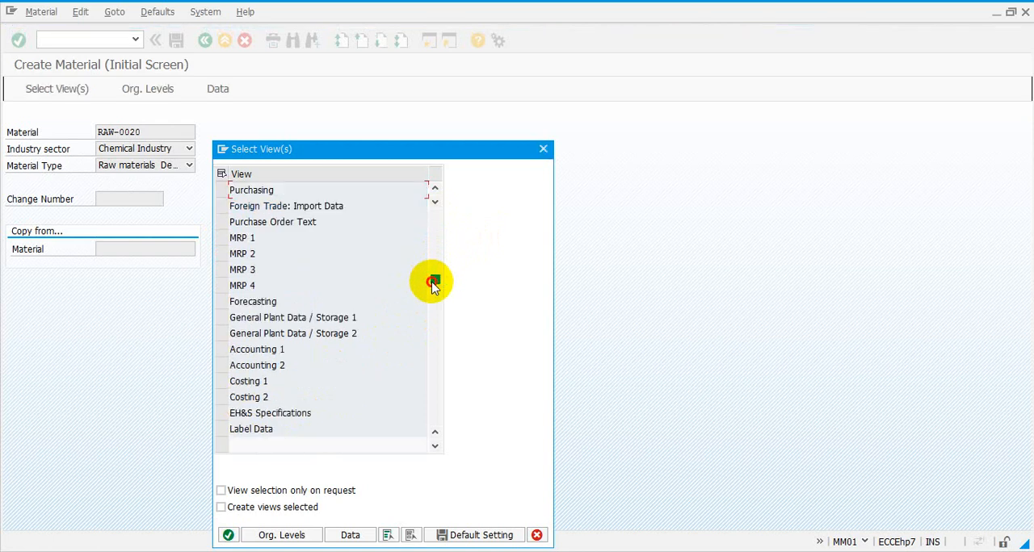
{"action": "left_click_drag", "start_coordinate": [433, 284], "coordinate": [436, 291]}
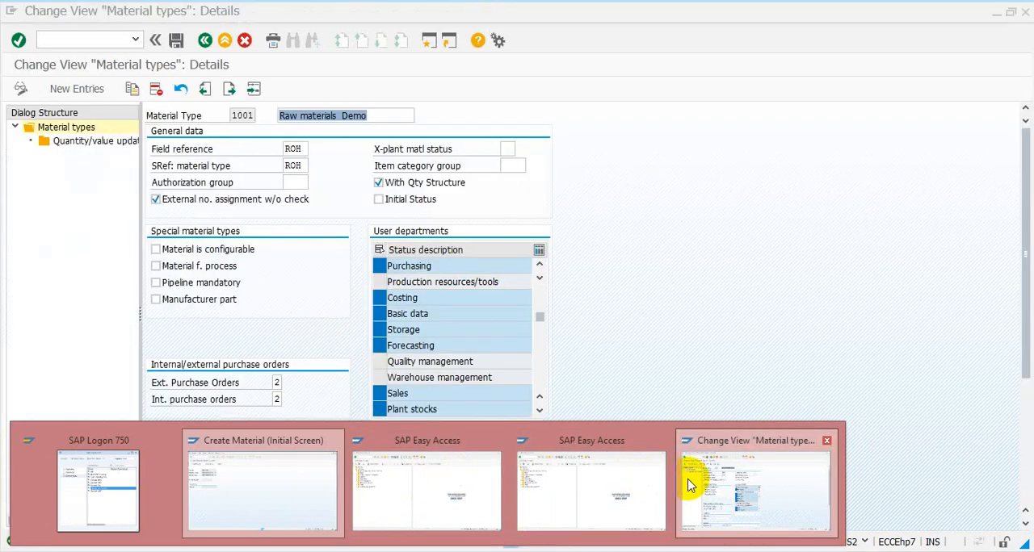
{"action": "left_click", "coordinate": [691, 485]}
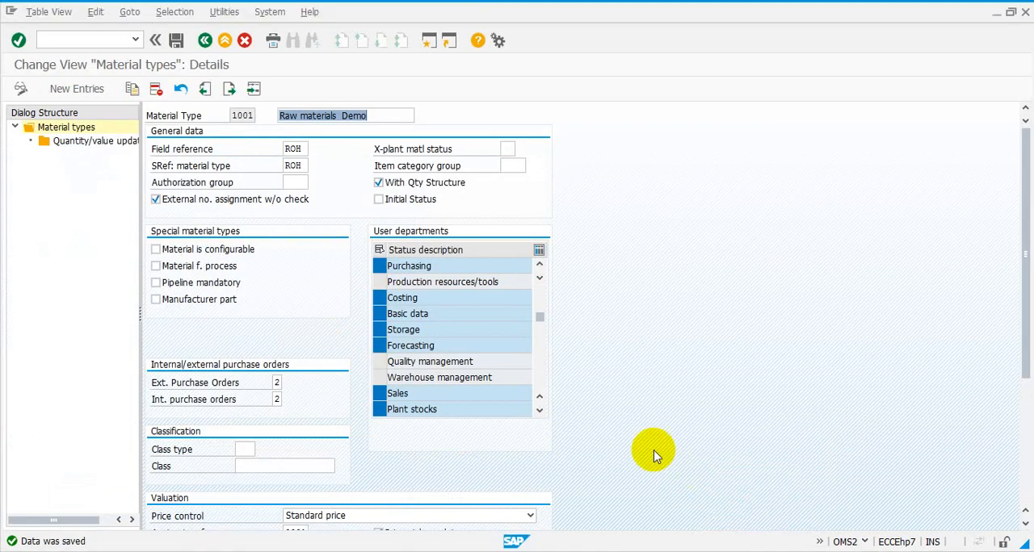
Step: Add Quality management and Warehouse management to material type 1001's user departments, remove Sales, and save the change
{"action": "left_click", "coordinate": [378, 362]}
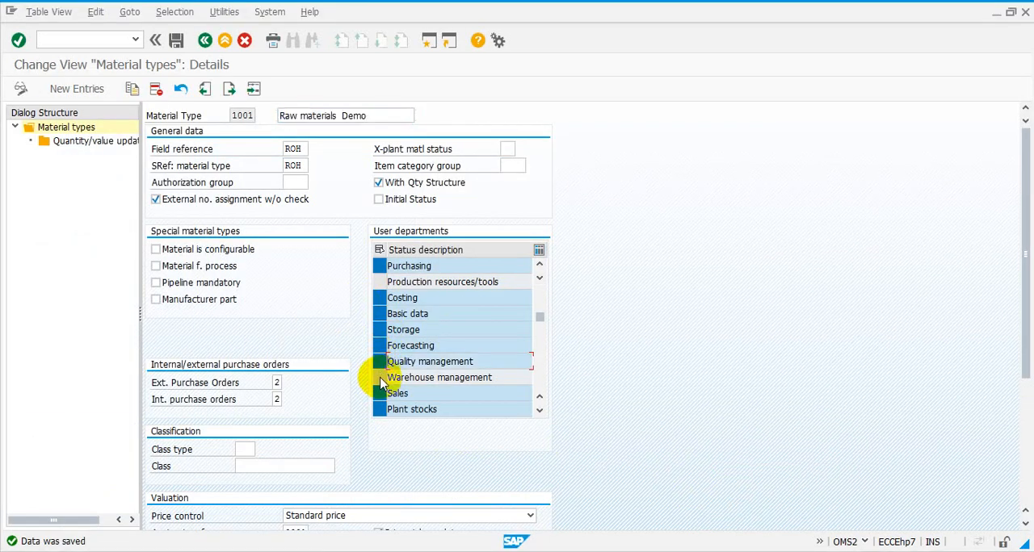
{"action": "left_click", "coordinate": [380, 378]}
{"action": "left_click", "coordinate": [380, 394]}
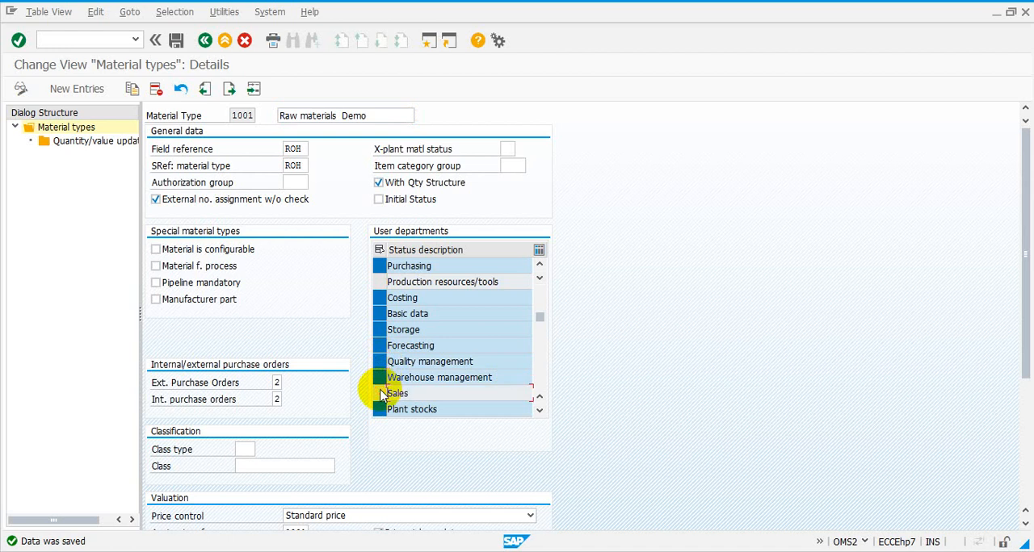
{"action": "left_click", "coordinate": [176, 41]}
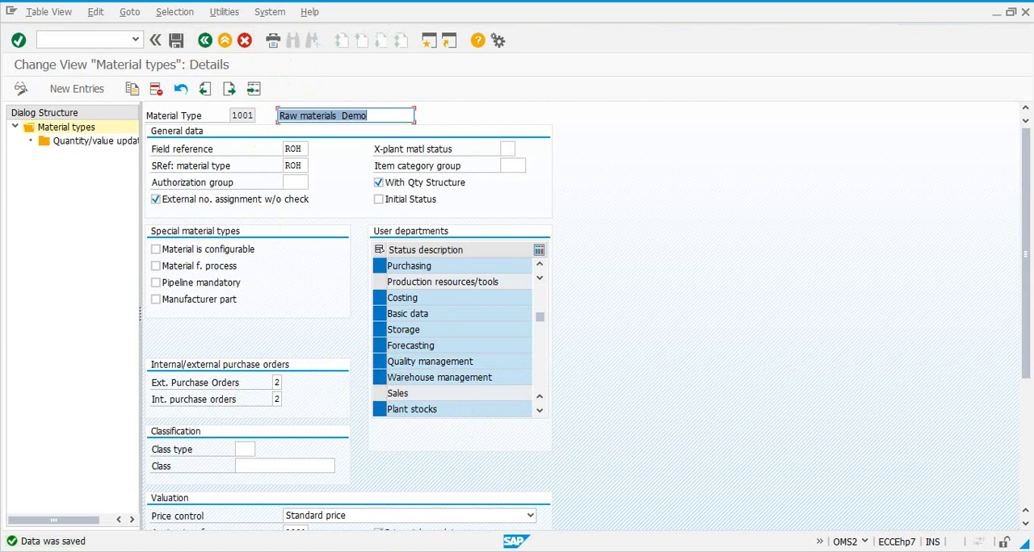
Step: Switch to the material creation session, dismiss its view selection, and restart MM01 - Immediately from the SAP menu
{"action": "mouse_move", "coordinate": [408, 541]}
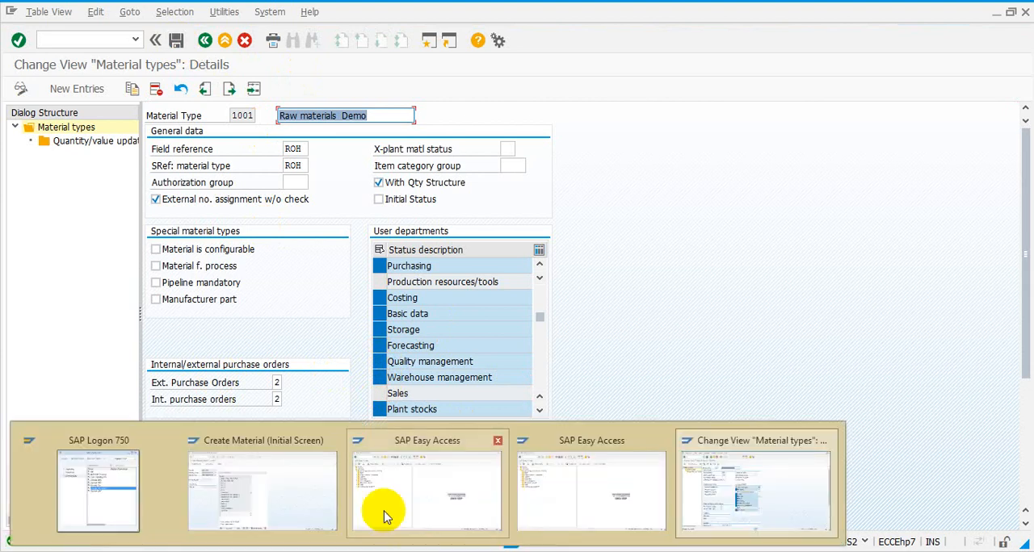
{"action": "left_click", "coordinate": [295, 492]}
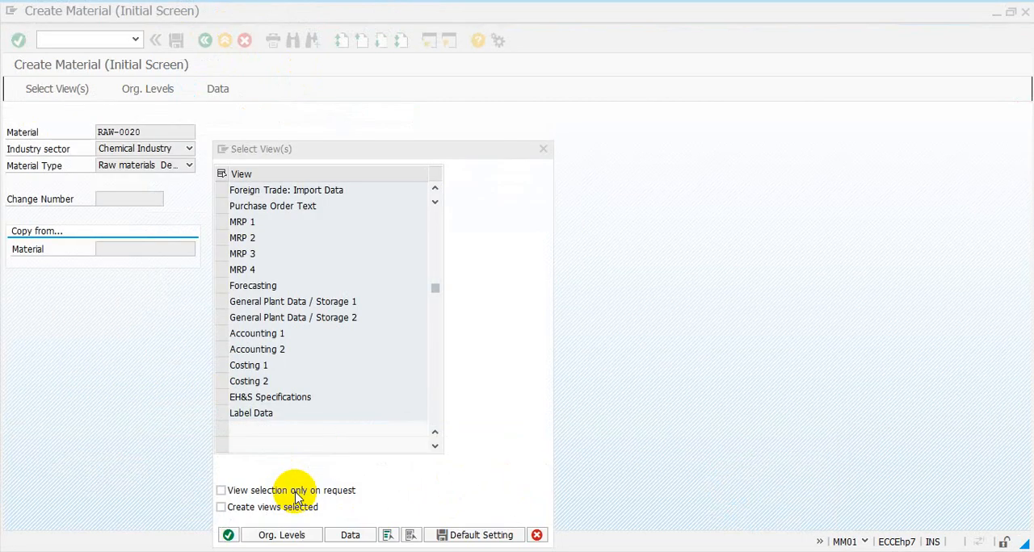
{"action": "left_click", "coordinate": [542, 149]}
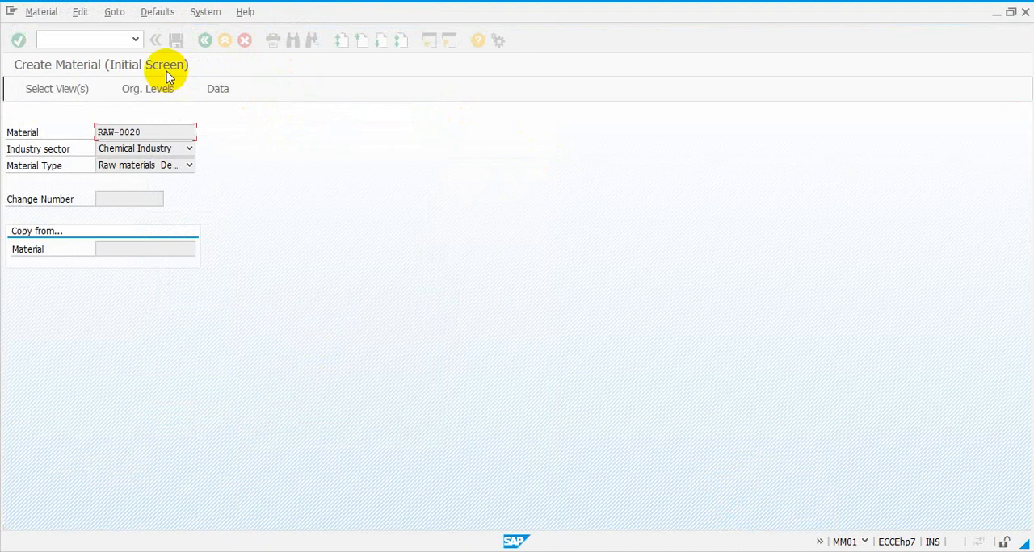
{"action": "left_click", "coordinate": [203, 42]}
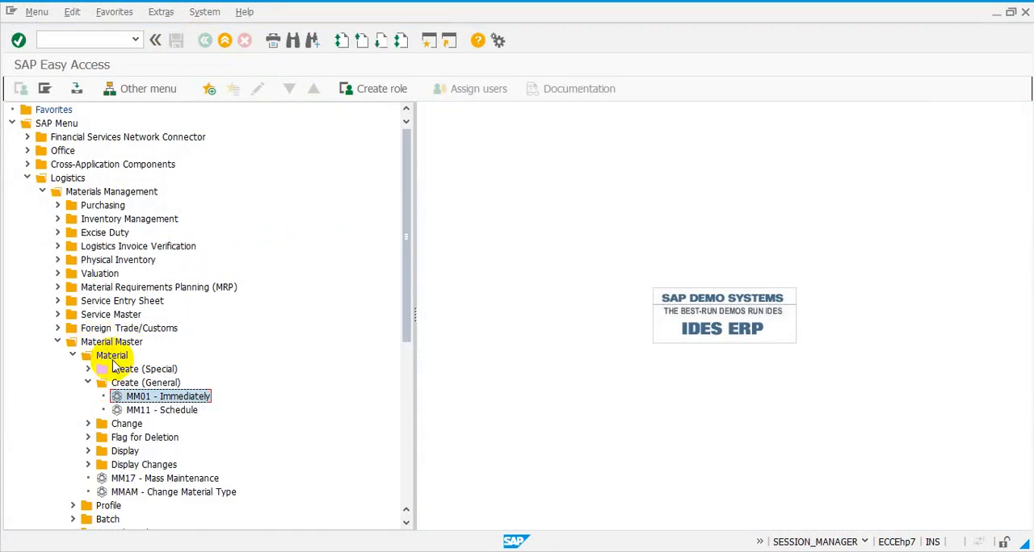
{"action": "double_click", "coordinate": [133, 397]}
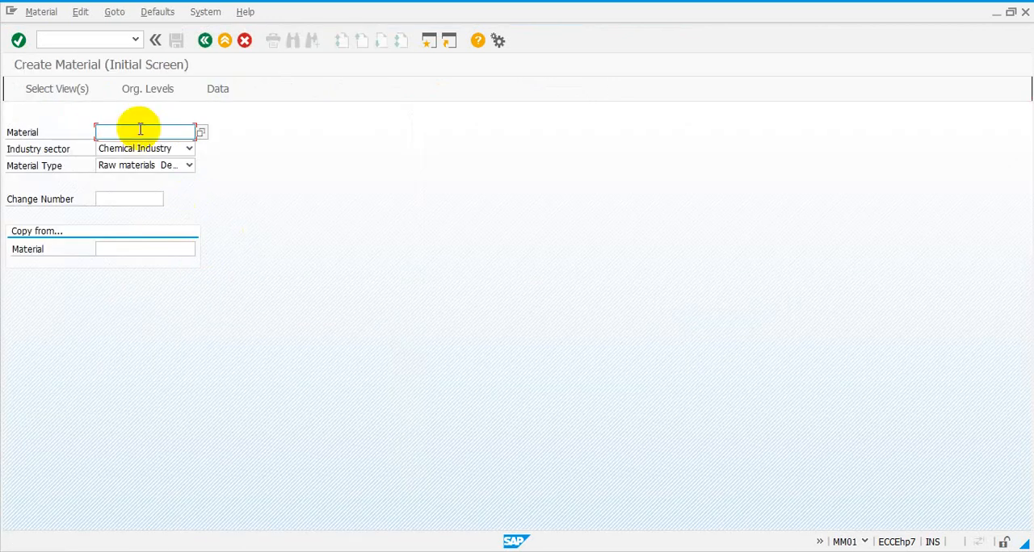
Step: Open the view selection for material RAW-0020 and mark the Warehouse Management 1 and Quality Management views
{"action": "left_click", "coordinate": [139, 129]}
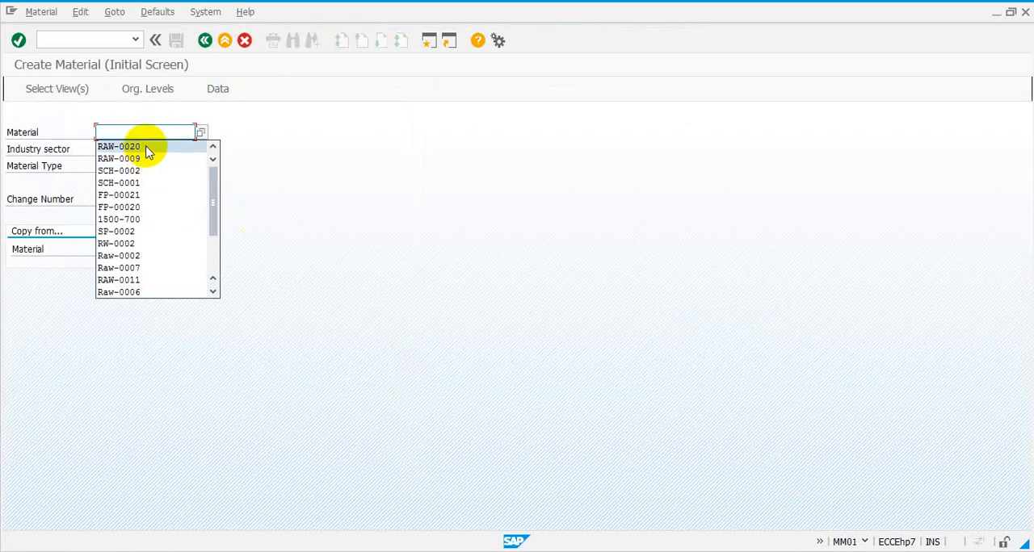
{"action": "left_click", "coordinate": [147, 152]}
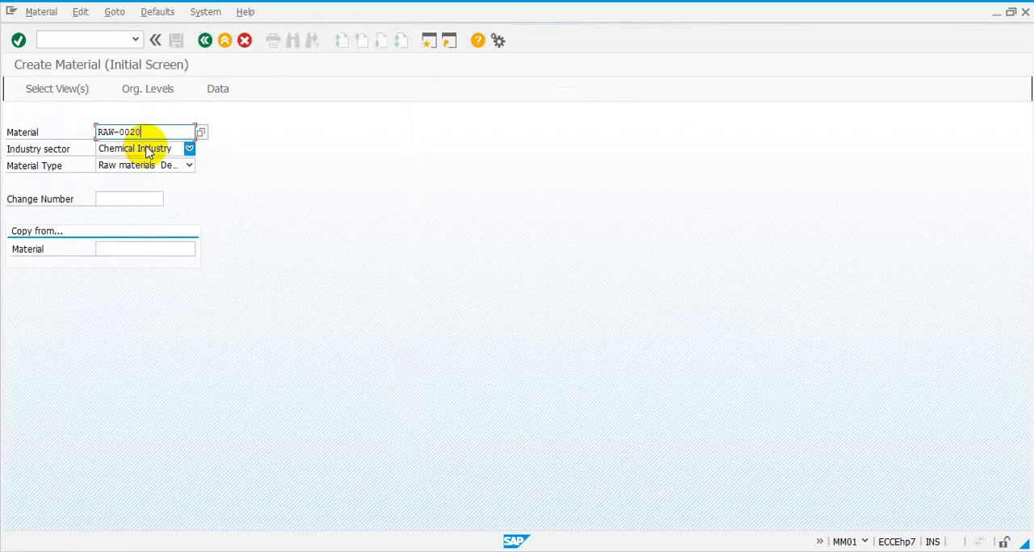
{"action": "left_click", "coordinate": [36, 90]}
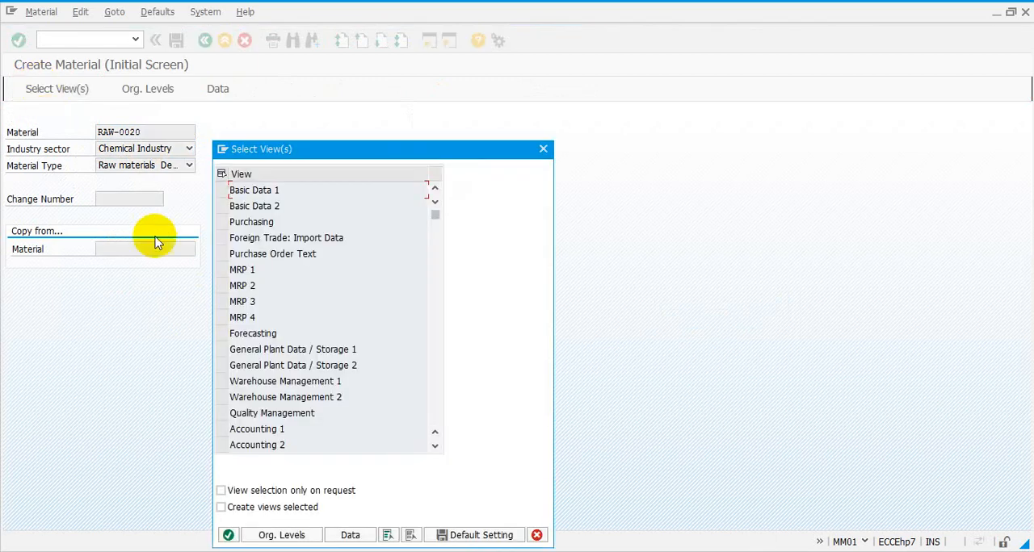
{"action": "left_click", "coordinate": [222, 382]}
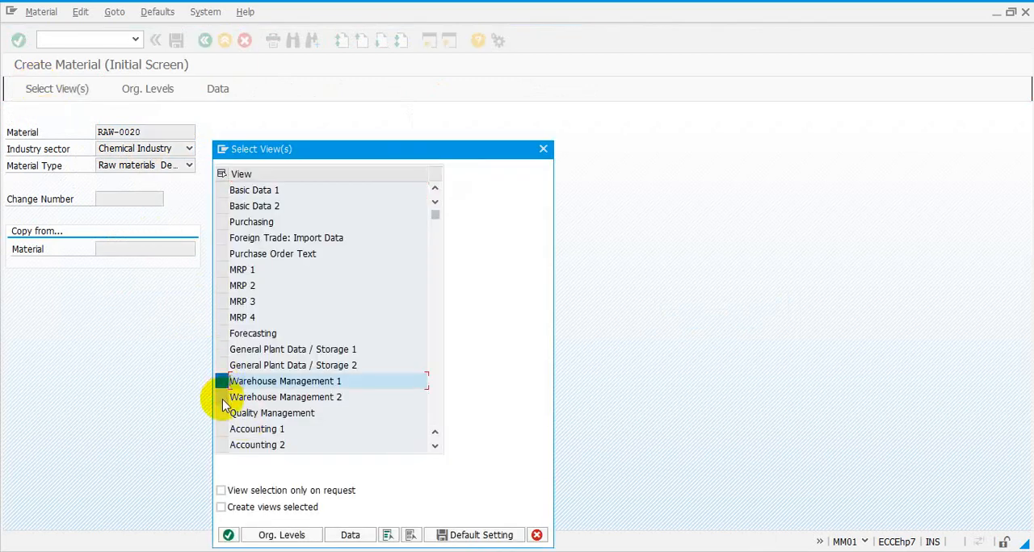
{"action": "left_click", "coordinate": [221, 413]}
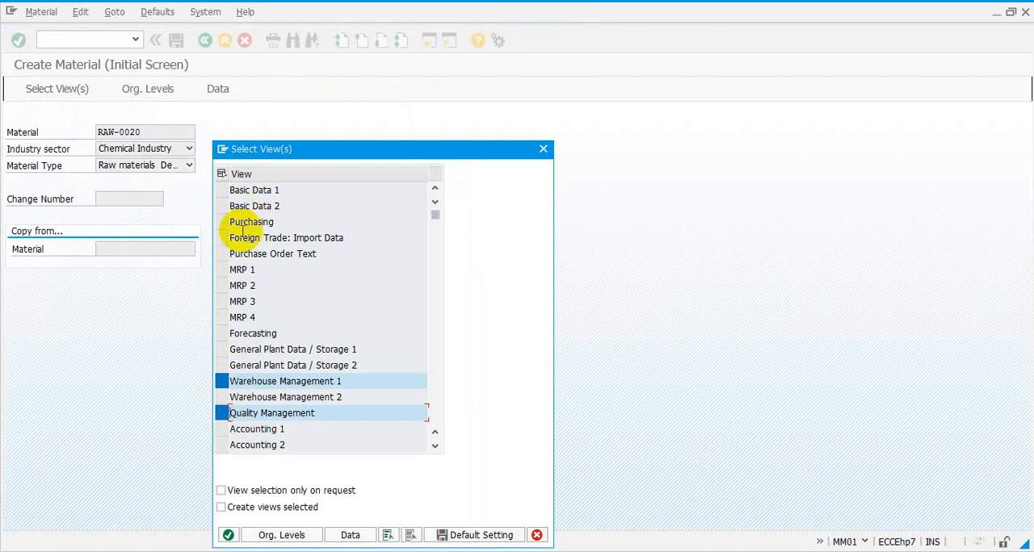